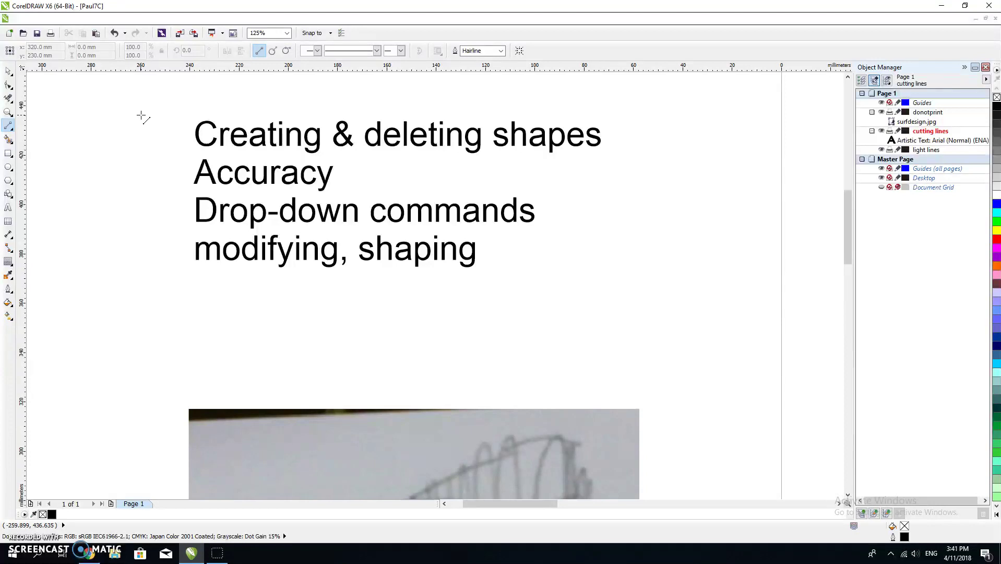
- Pan and zoom out to about 31% so the whole page, lesson notes and surf sketch show
click(275, 236)
click(354, 320)
scroll(355, 320, down, 3)
drag(342, 385, 240, 229)
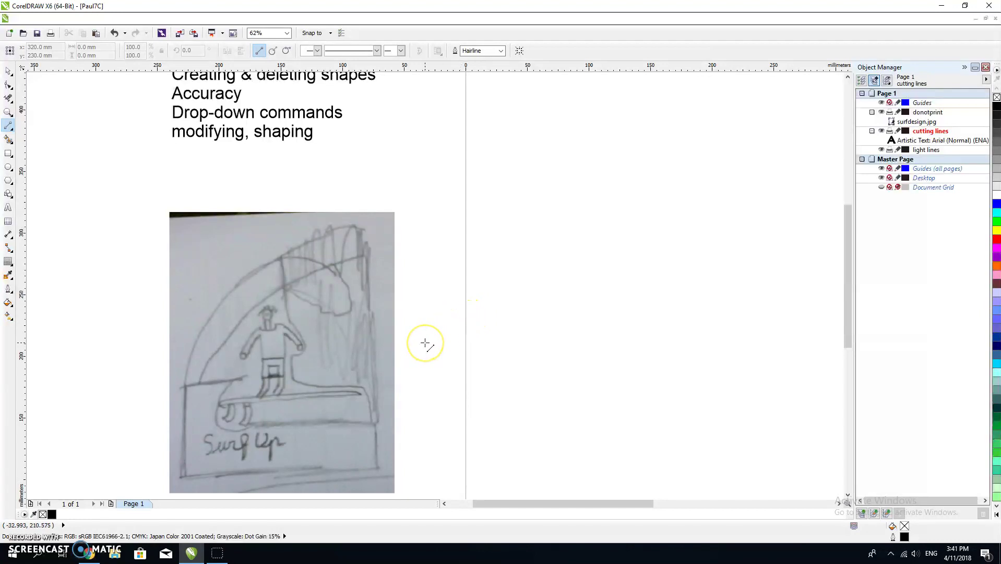
key(F3)
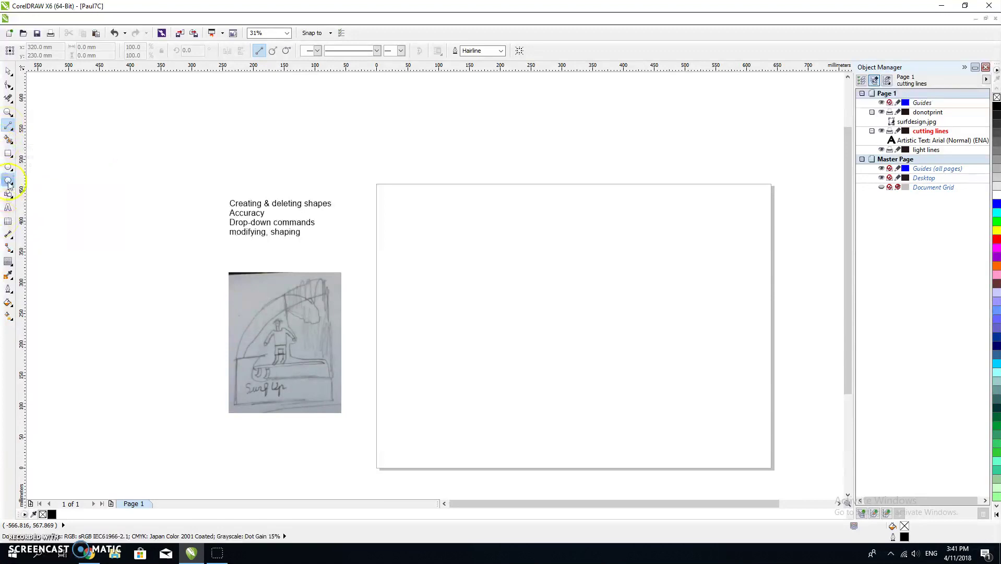
click(478, 50)
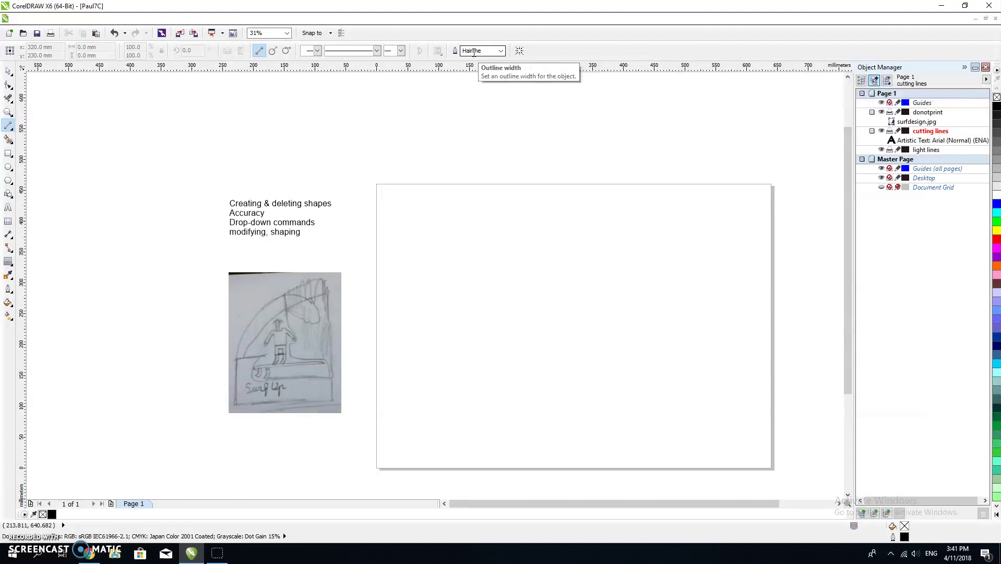
click(501, 51)
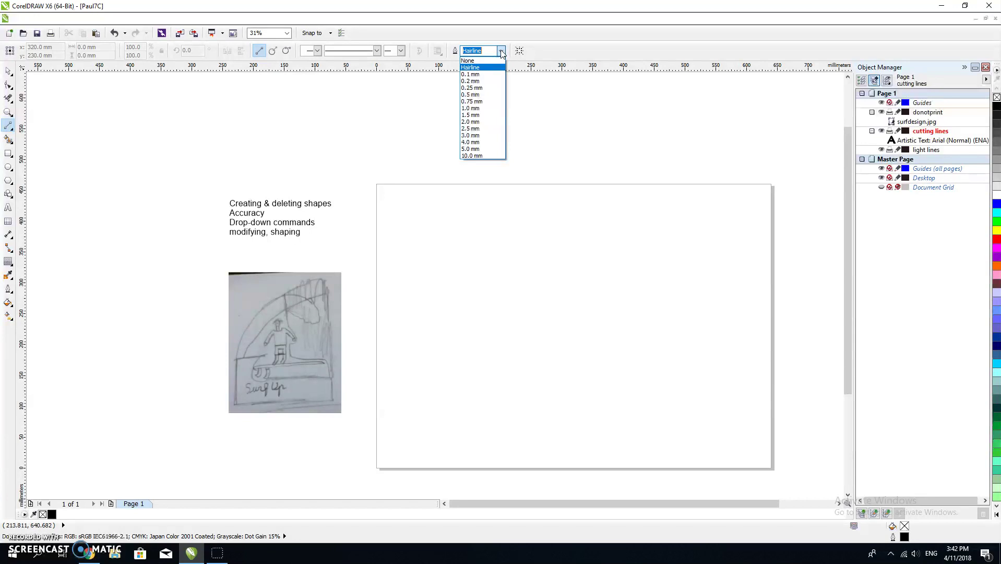
click(224, 122)
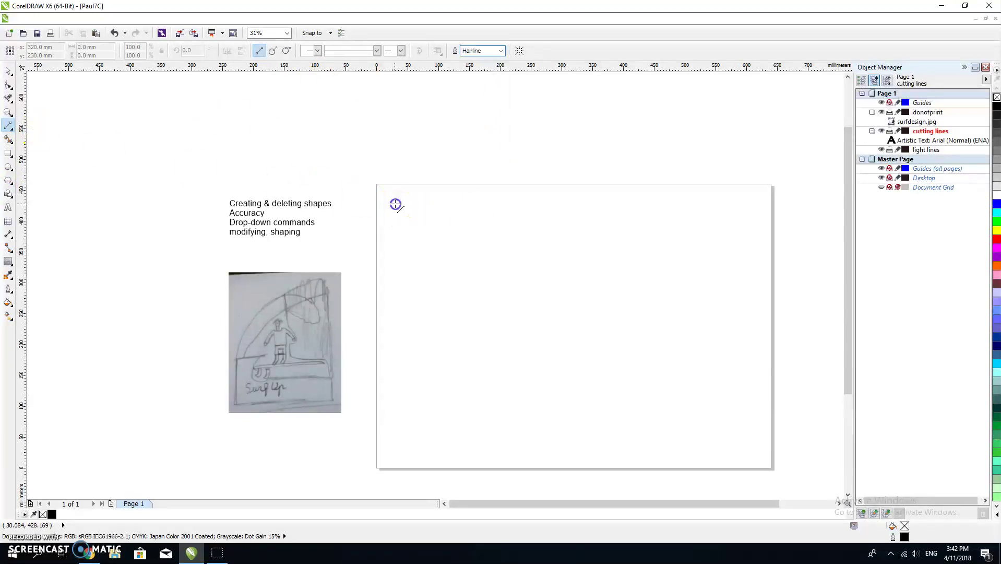
- Draw three crossing straight lines with the 2-Point Line tool near the page's top-left
drag(395, 204, 499, 245)
drag(444, 299, 502, 215)
drag(450, 197, 375, 287)
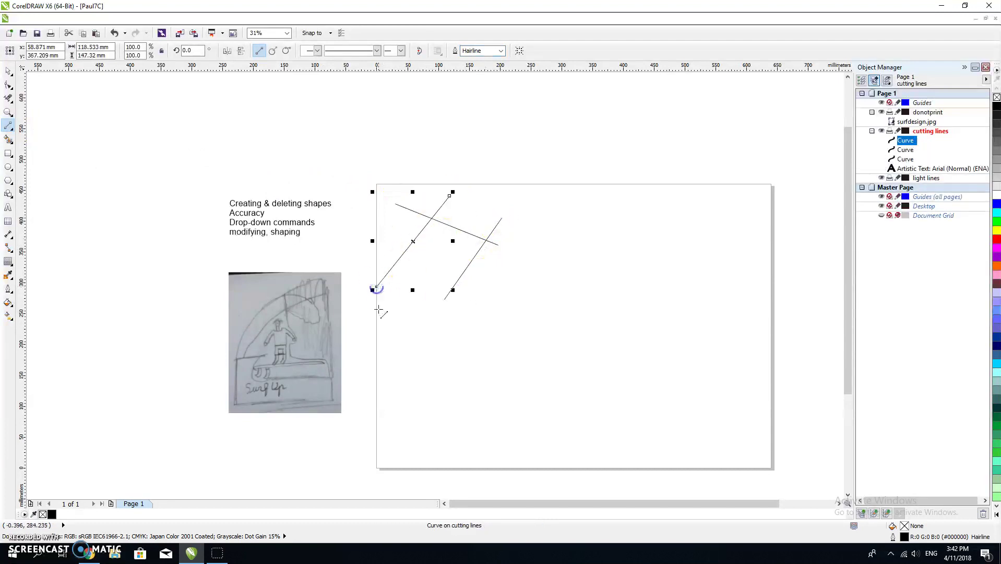
- Add a fourth line from the lines' intersection to the right line's endpoint, zooming to check the snap
click(433, 221)
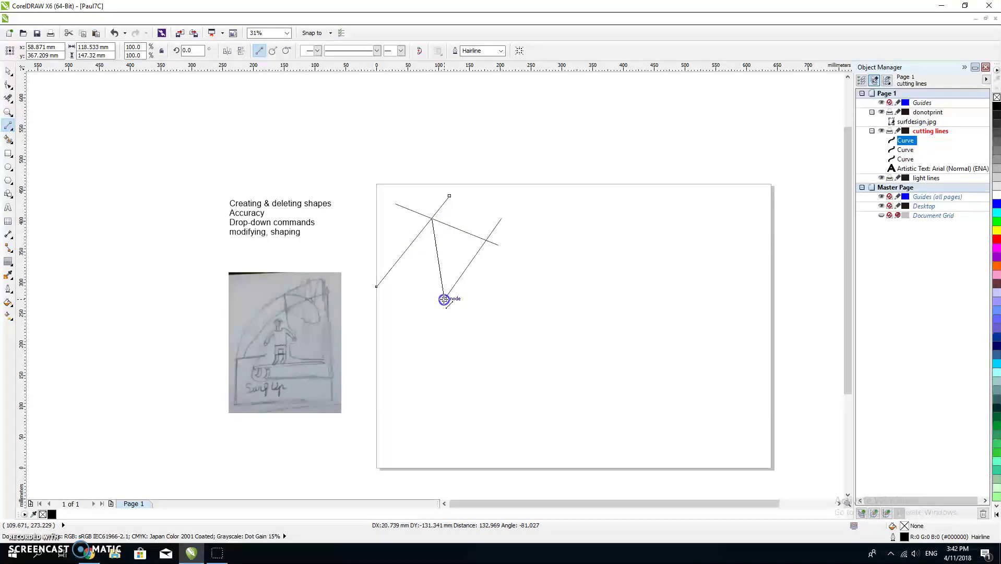
click(444, 299)
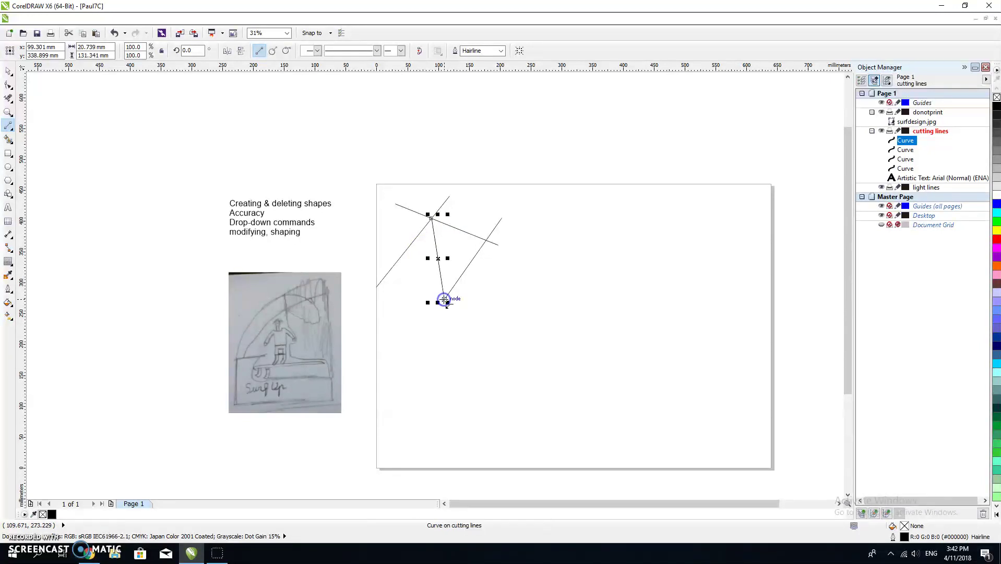
scroll(445, 298, up, 4)
scroll(395, 286, up, 2)
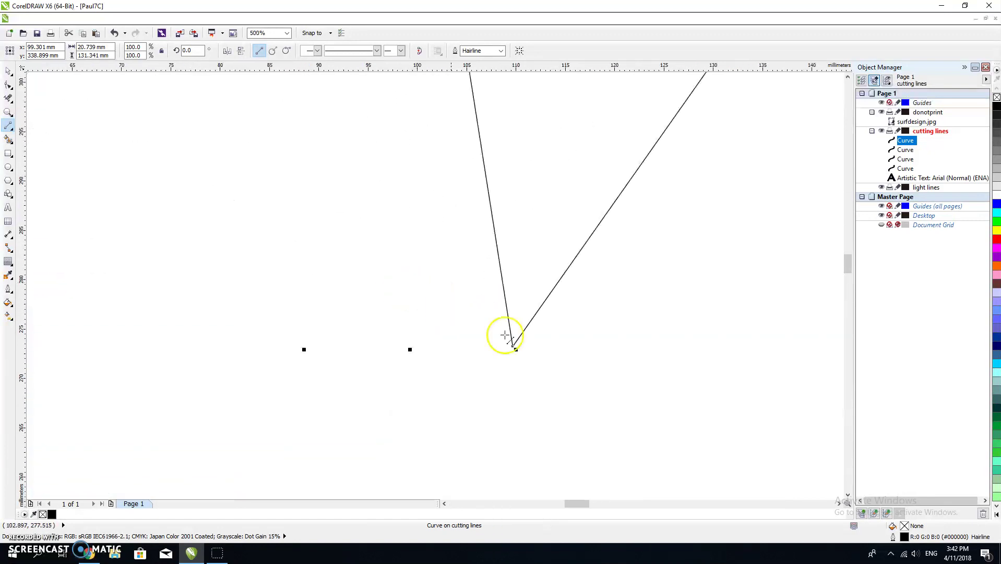
scroll(485, 335, down, 2)
scroll(485, 335, down, 4)
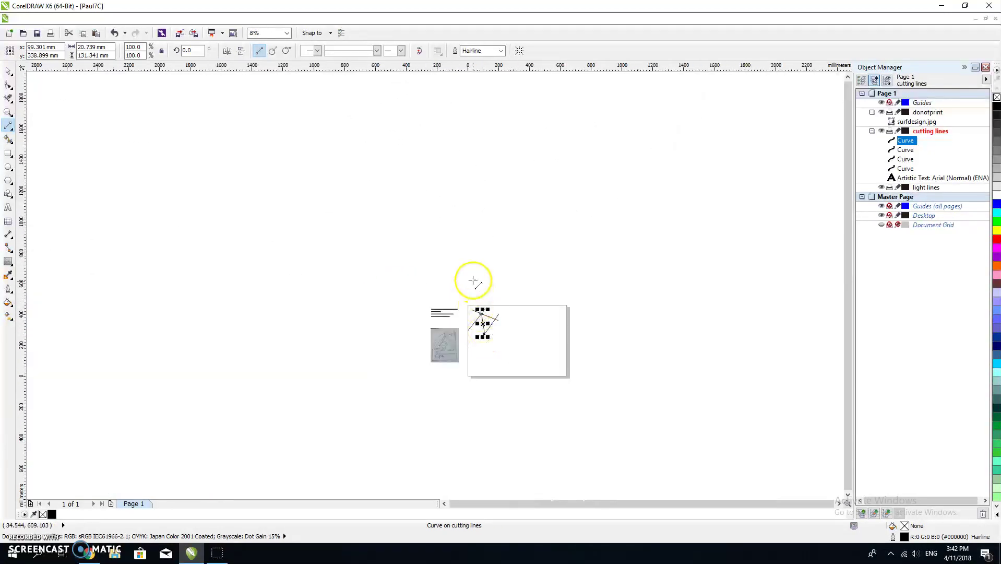
scroll(440, 275, up, 4)
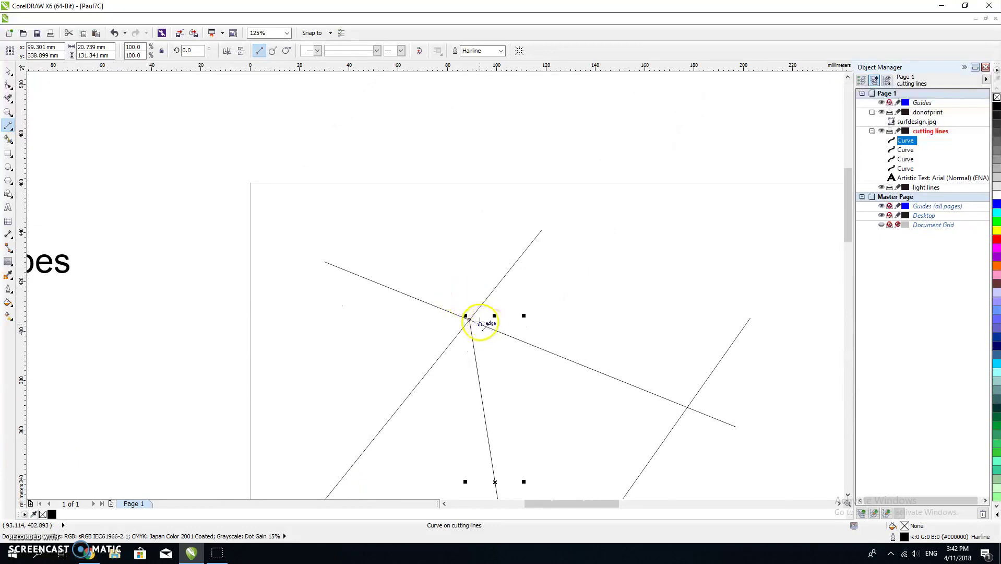
scroll(478, 320, up, 4)
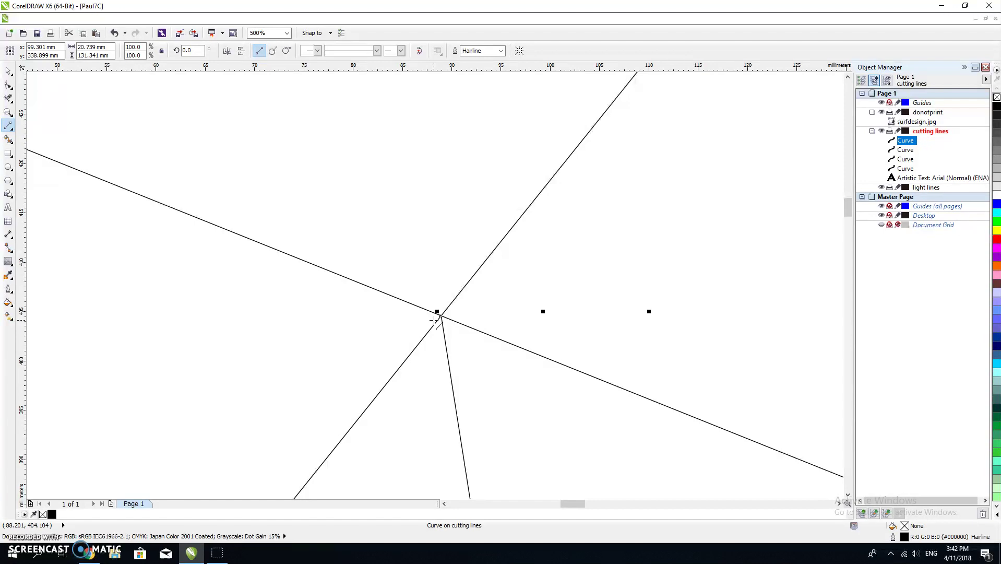
click(393, 313)
- Zoom to all objects, then marquee-select the four practice lines and delete them
key(z)
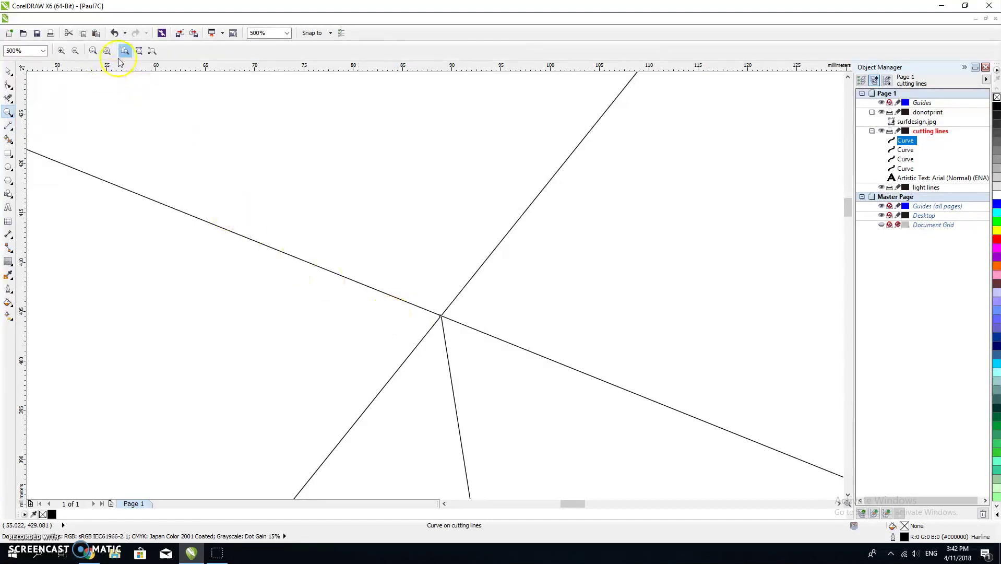
click(106, 50)
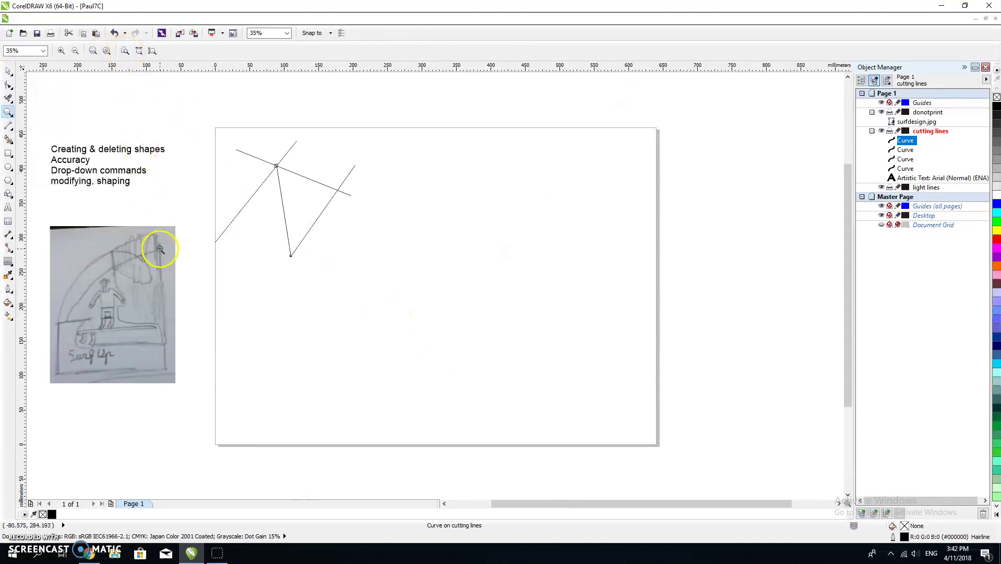
click(7, 70)
drag(196, 121, 376, 288)
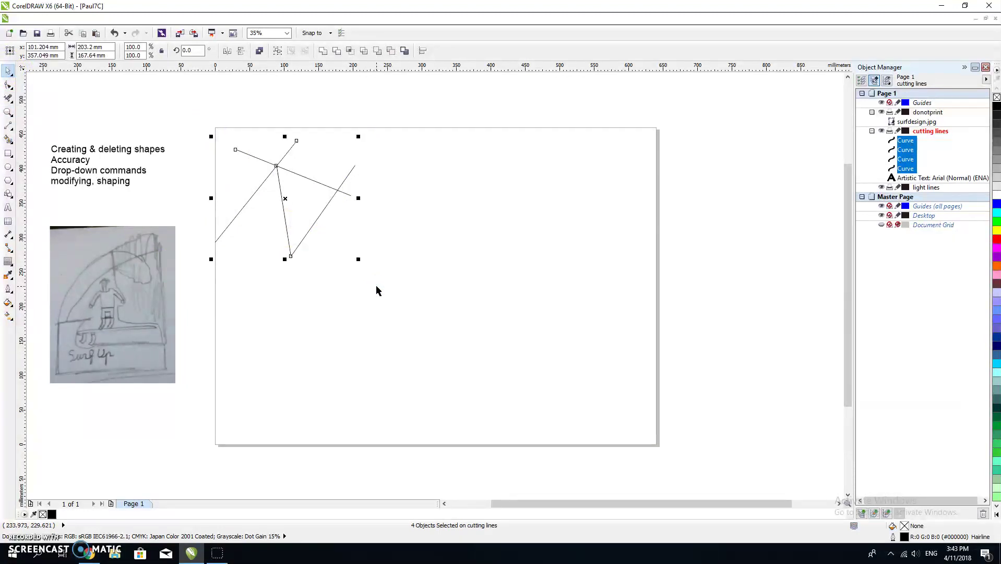
key(Delete)
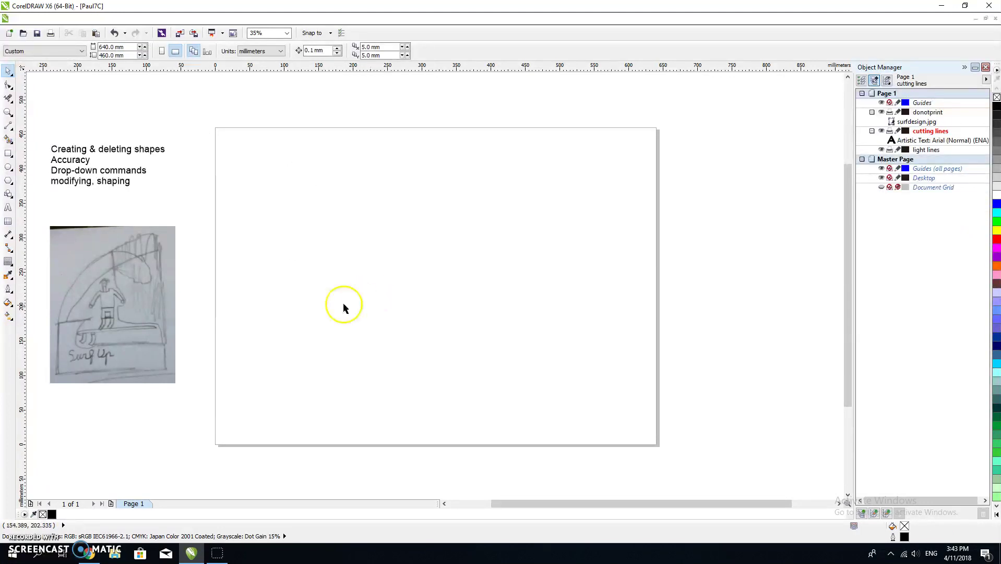
- Draw a rectangle and size it to 210 × 297 mm on the property bar
click(8, 153)
drag(222, 136, 402, 324)
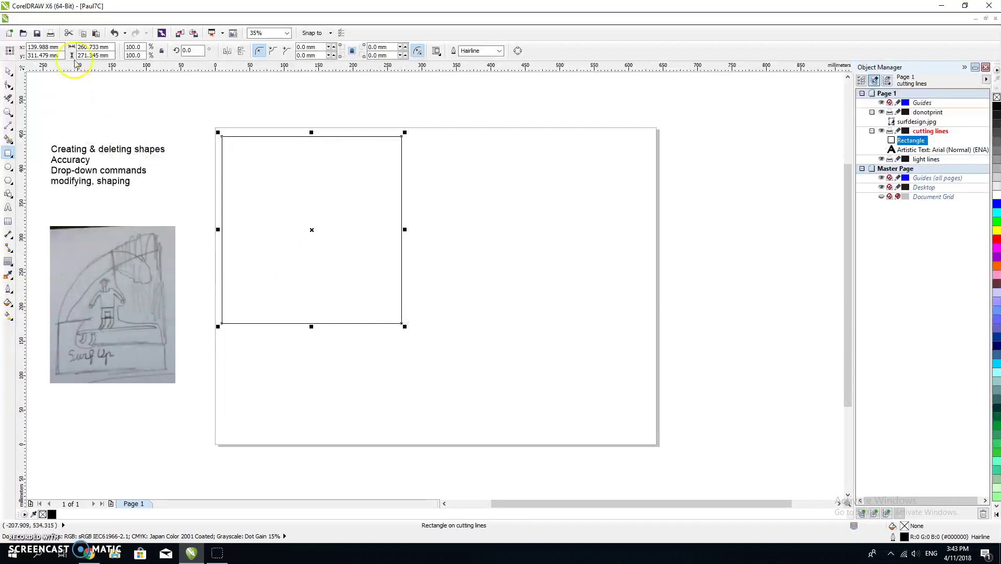
double_click(88, 47)
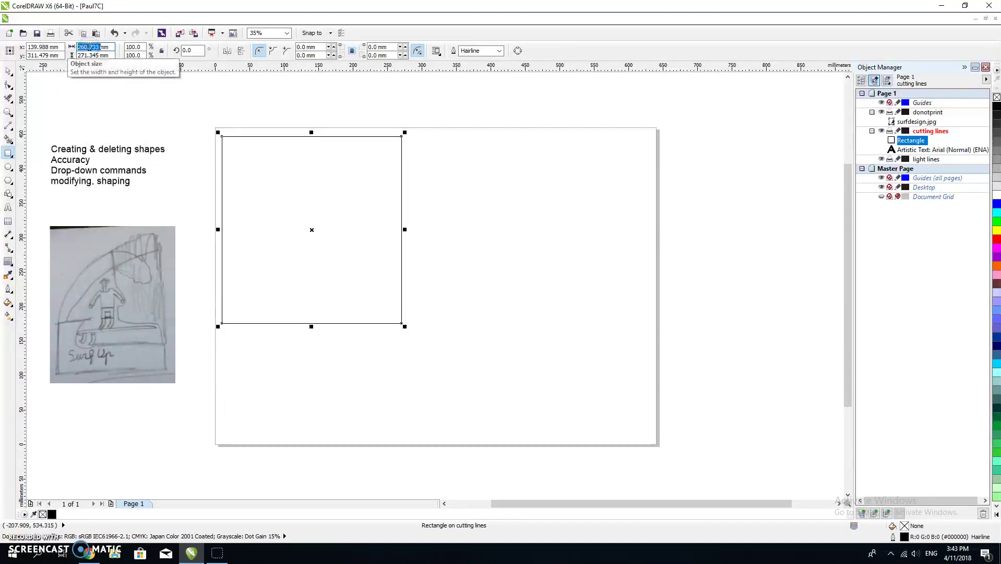
text(210mm)
key(Tab)
text(29)
key(Return)
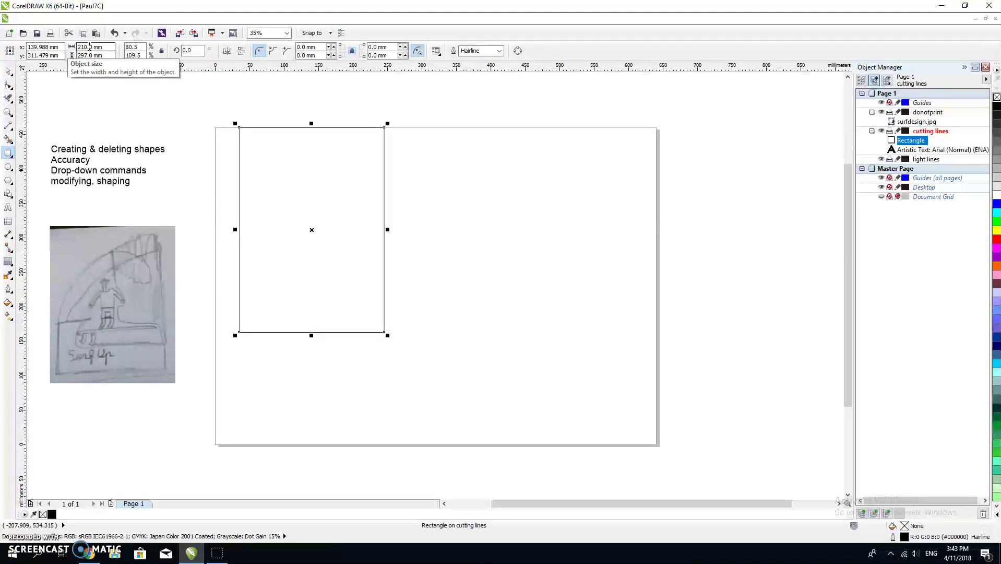
- Move the rectangle to the page's top-left corner and deselect it
click(8, 71)
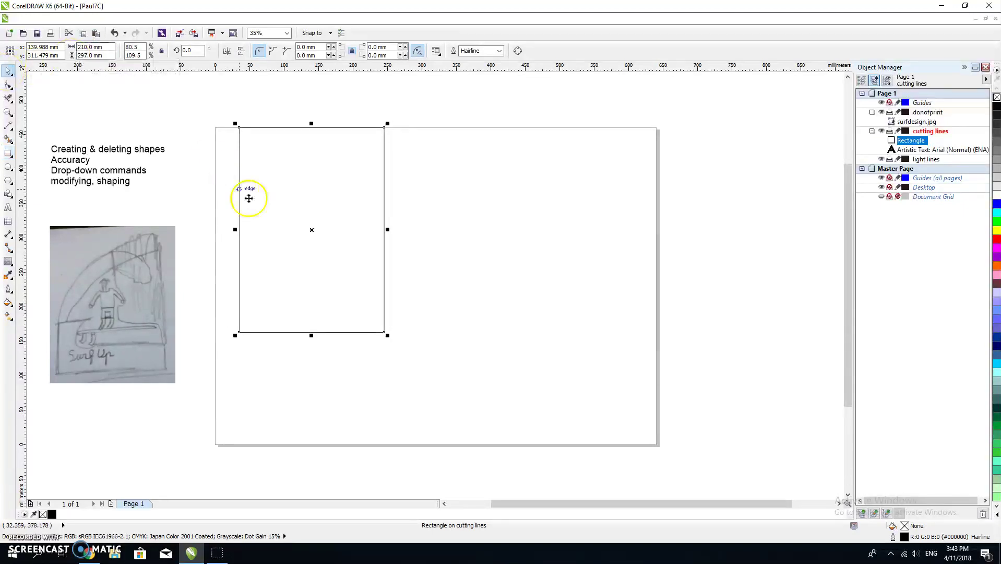
drag(315, 232, 288, 231)
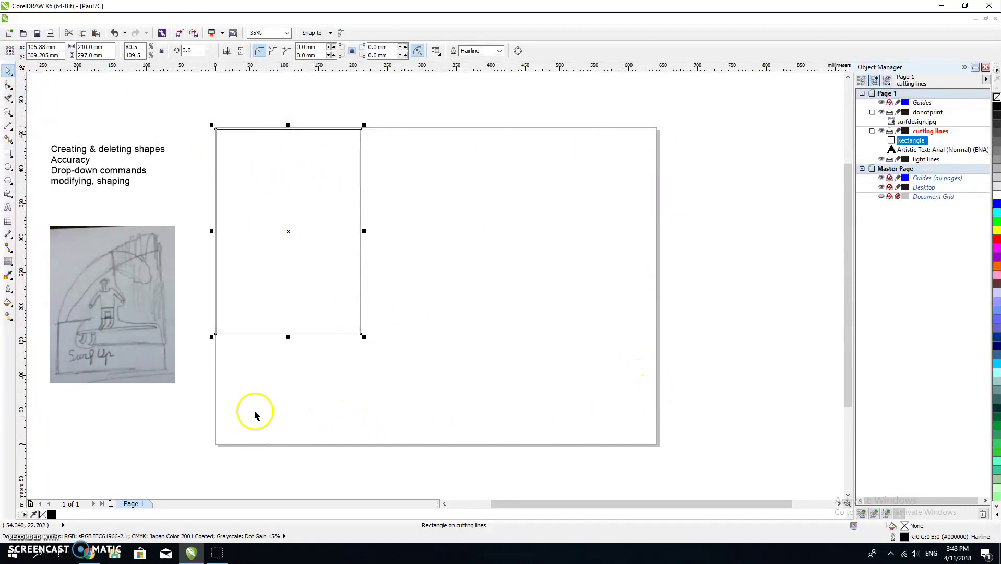
click(619, 393)
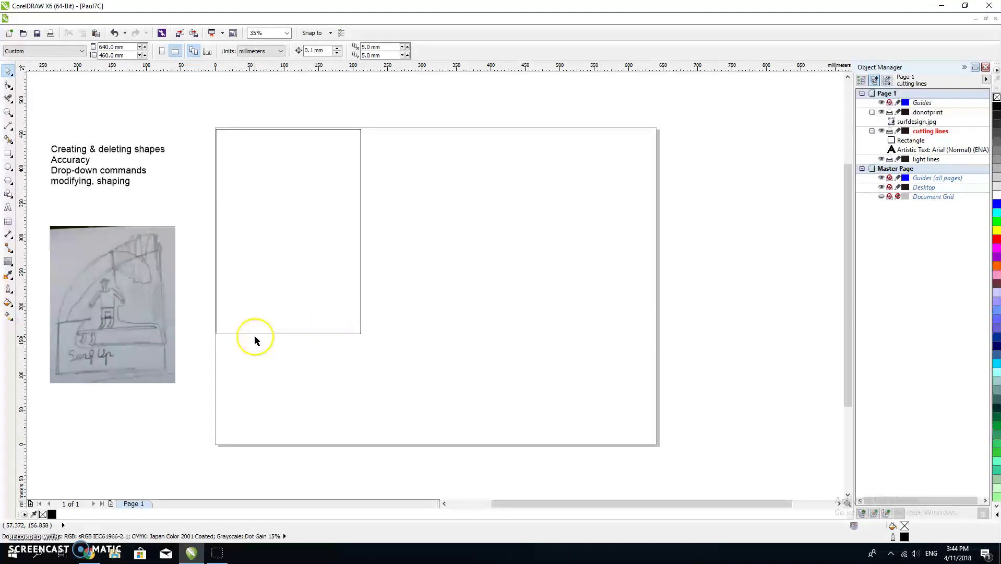
- Draw a second, wide rectangle from the first's lower-left corner and set its height to 60 mm
click(9, 153)
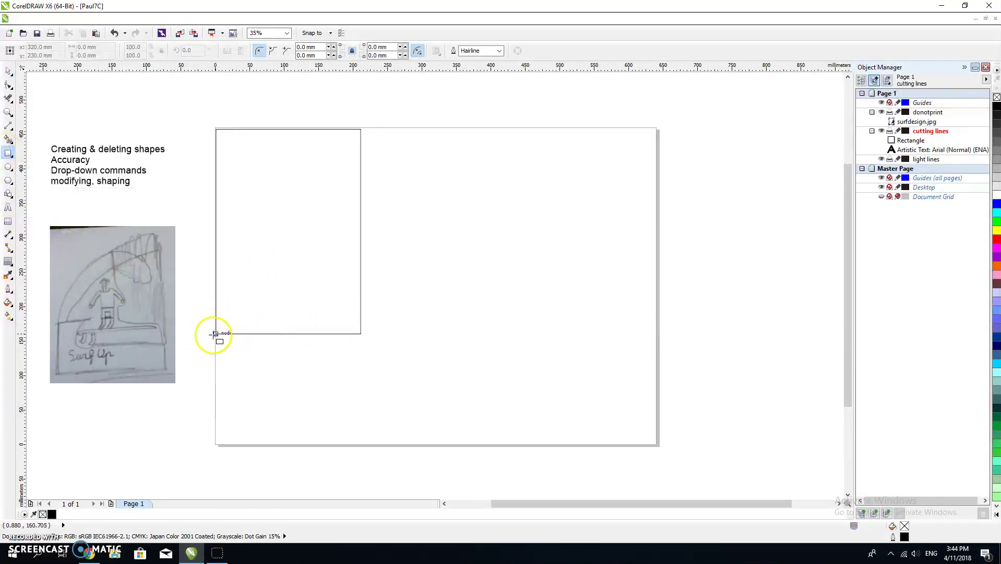
drag(215, 334, 423, 268)
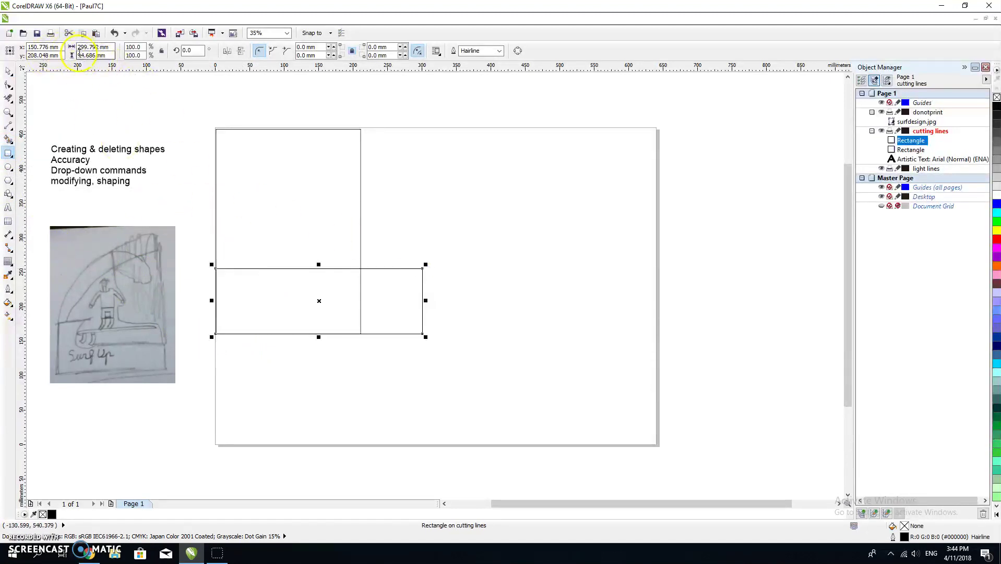
click(81, 54)
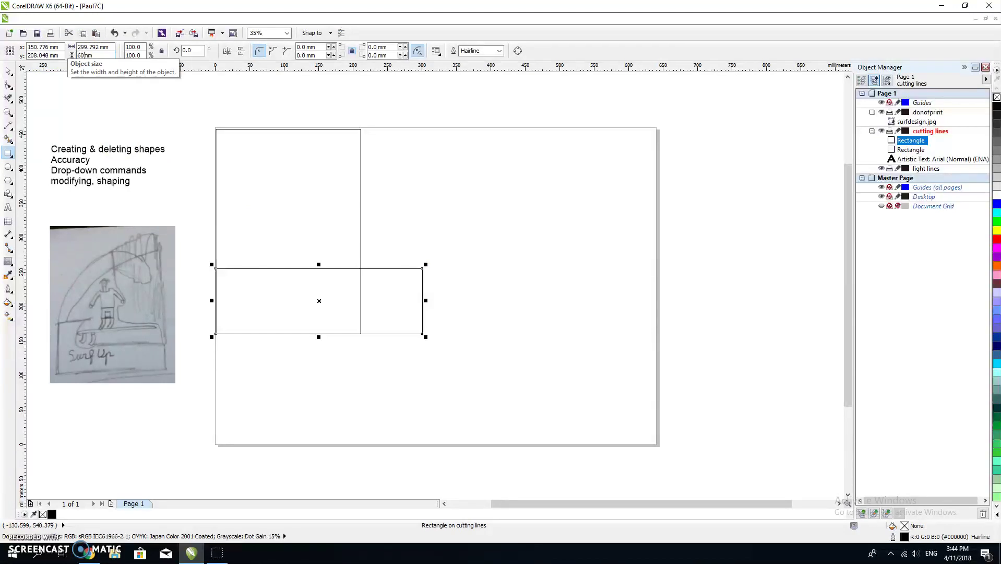
key(Return)
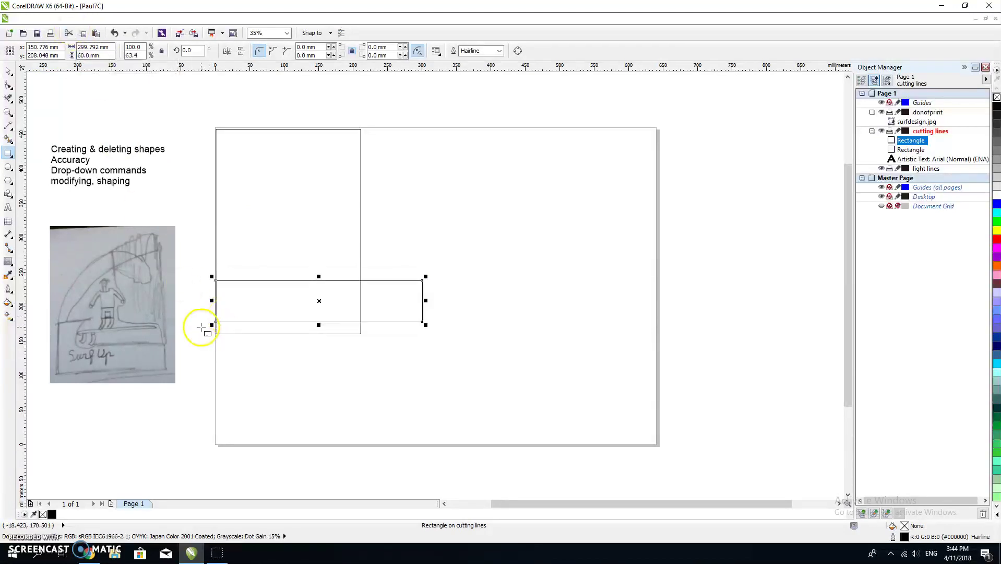
- Drag the wide rectangle until its lower-left corner snaps to the tall rectangle's lower-left corner
click(8, 71)
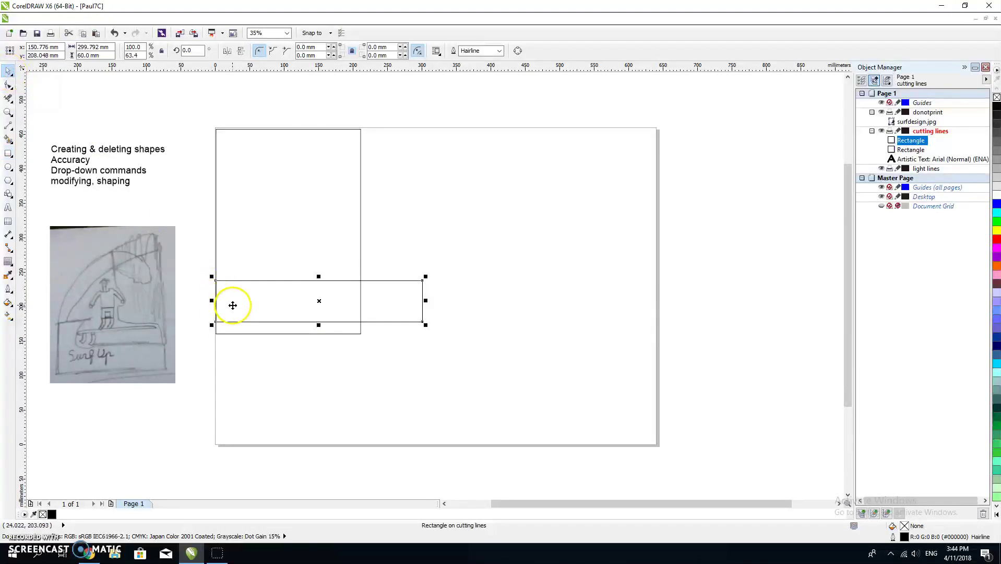
mouse_move(234, 305)
mouse_down()
mouse_move(256, 297)
mouse_move(219, 331)
mouse_move(251, 306)
mouse_move(234, 313)
mouse_up()
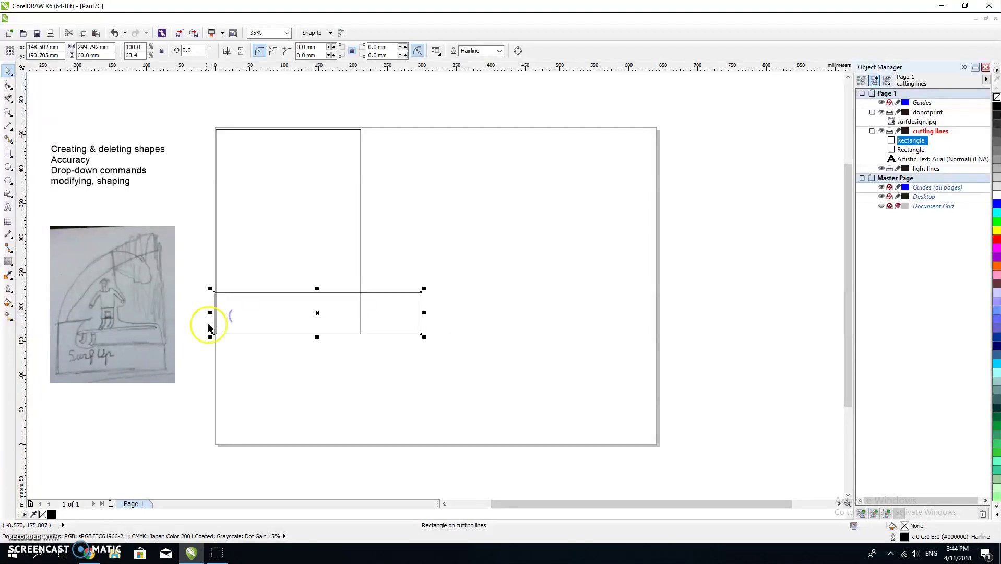
scroll(213, 328, up, 5)
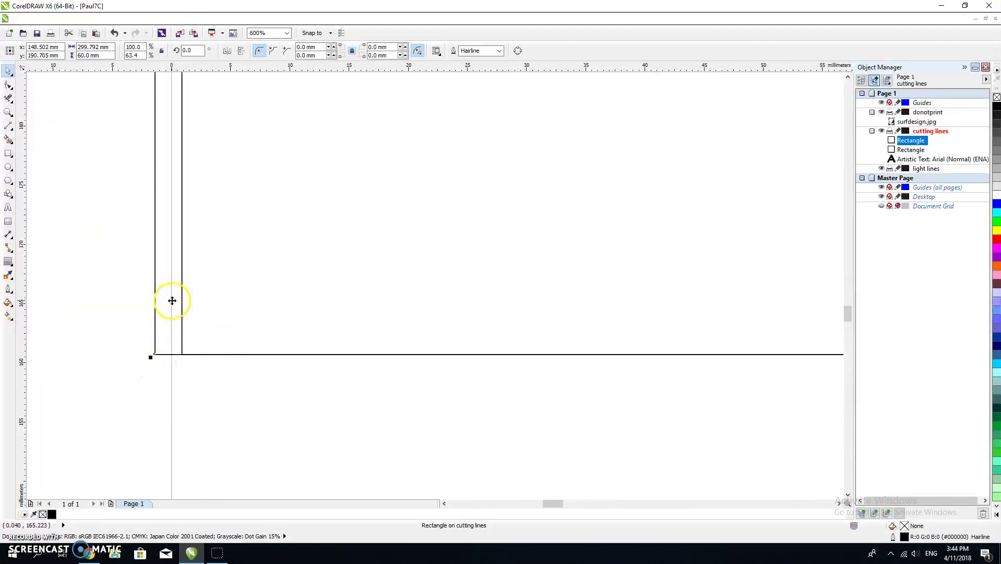
drag(172, 298, 258, 255)
drag(240, 307, 181, 355)
scroll(248, 331, down, 4)
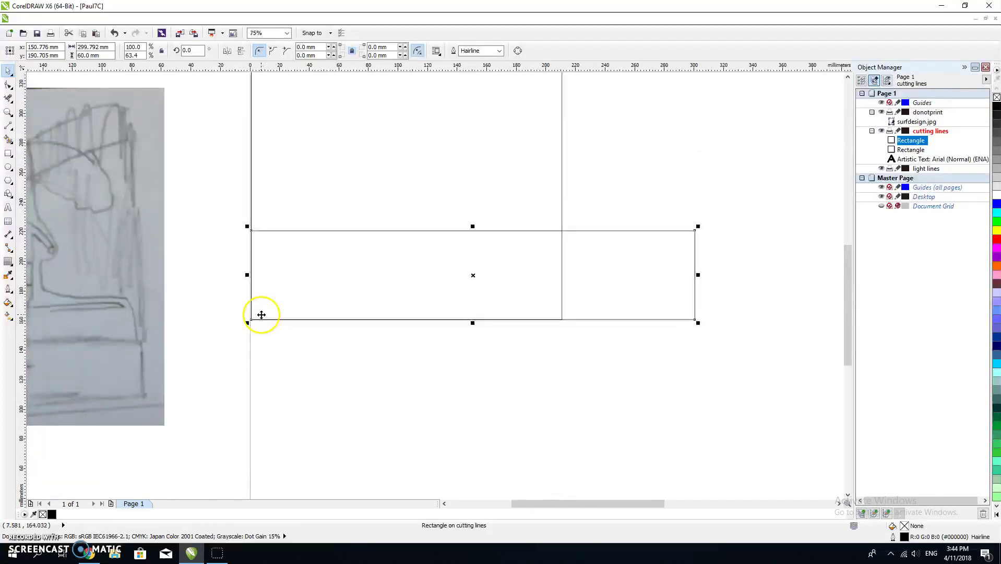
scroll(311, 257, down, 2)
scroll(428, 205, up, 3)
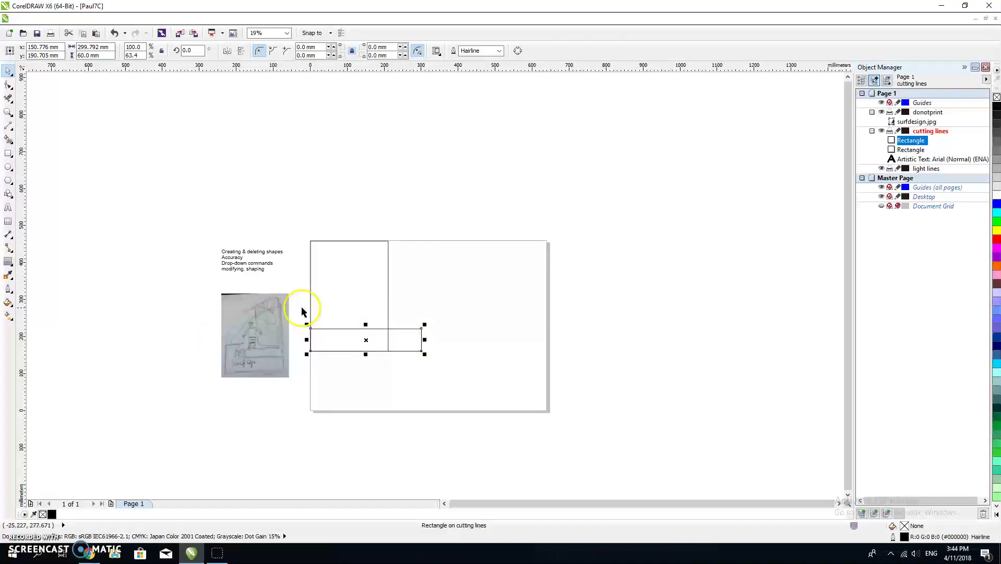
scroll(292, 310, up, 2)
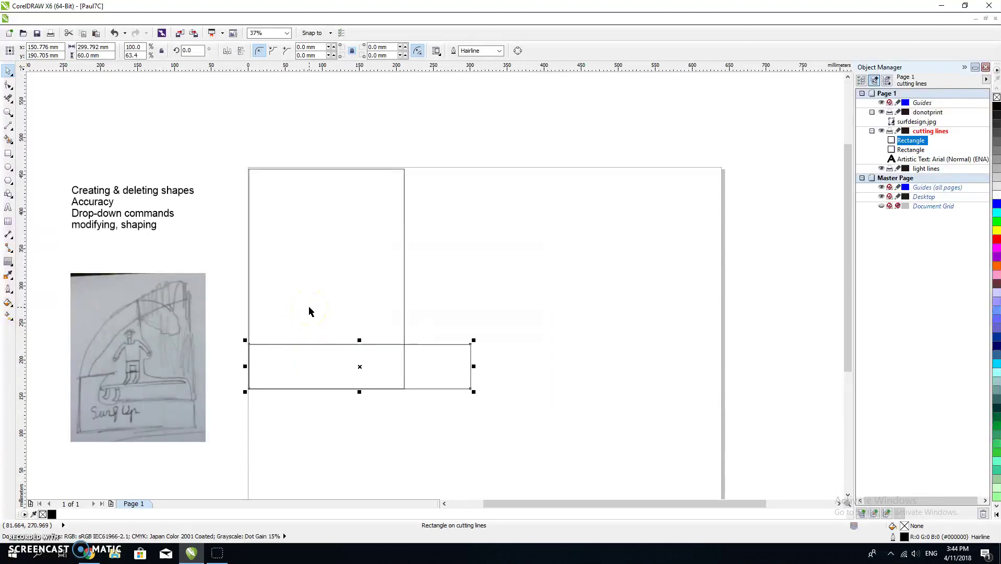
- Draw a 3-Point Curve arcing from the wide rectangle's top-left corner to the tall rectangle's right edge
click(11, 129)
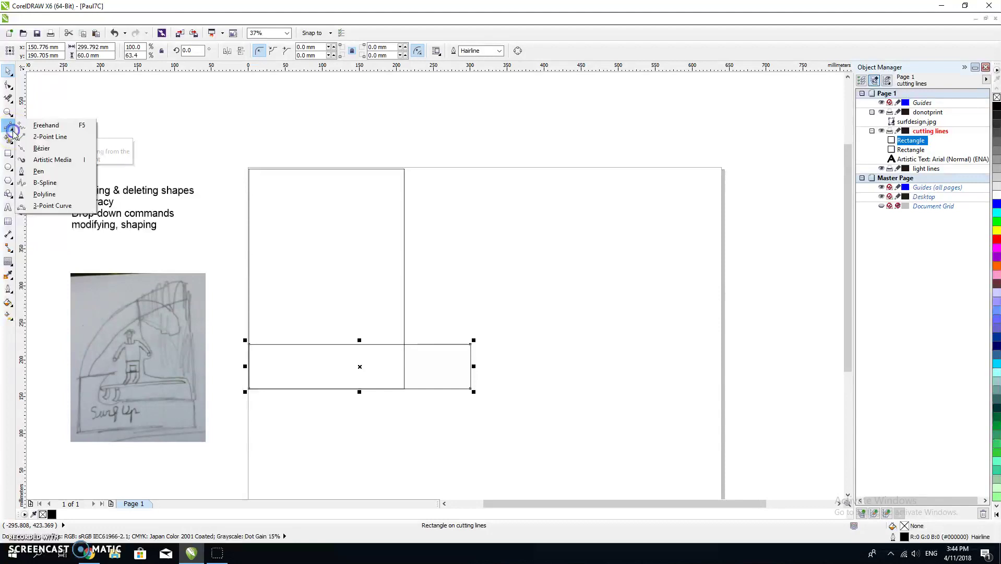
click(54, 206)
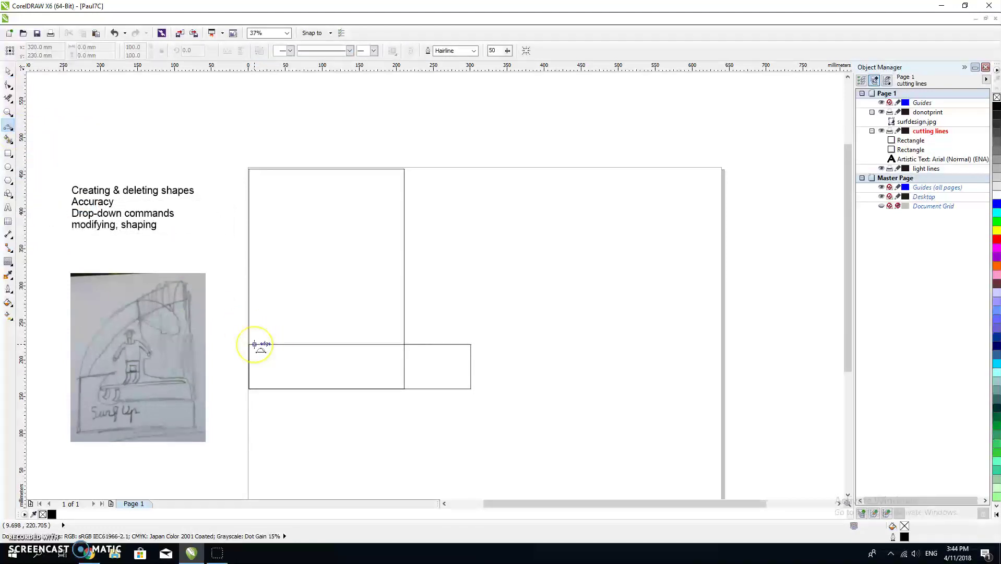
drag(254, 344, 402, 219)
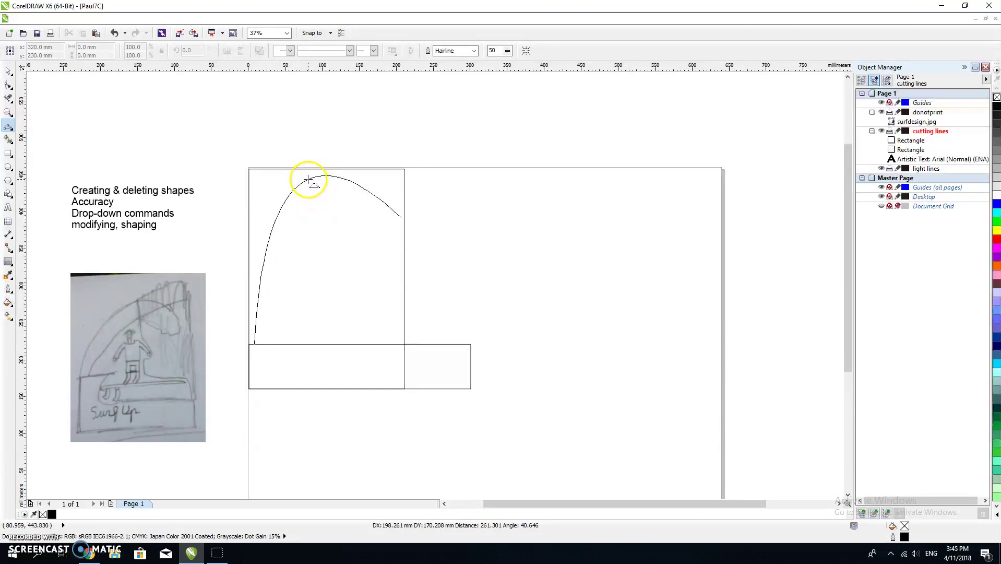
click(308, 180)
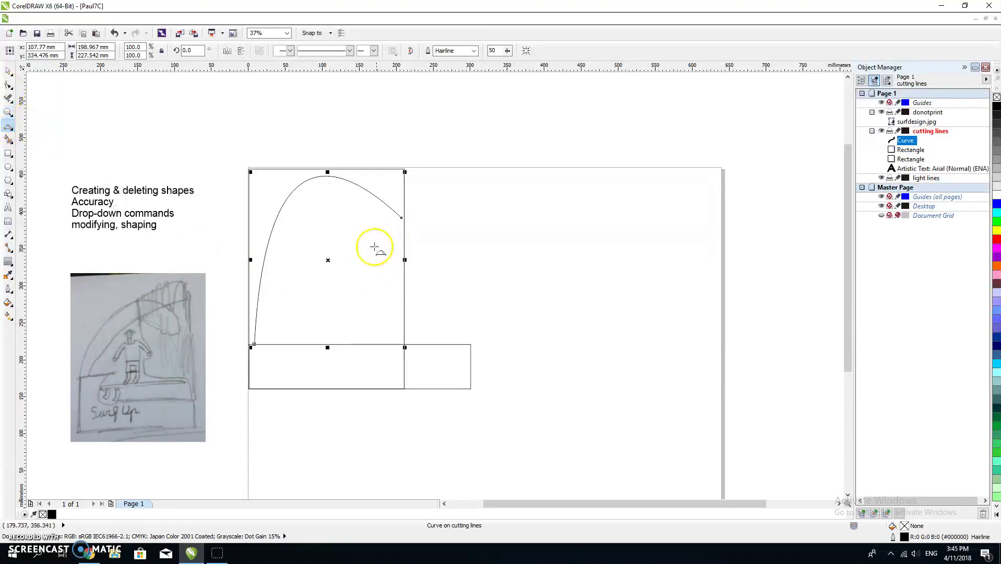
- Drag the curve's end-node handles so the arc rises nearly to the top and curls down at the right
click(8, 85)
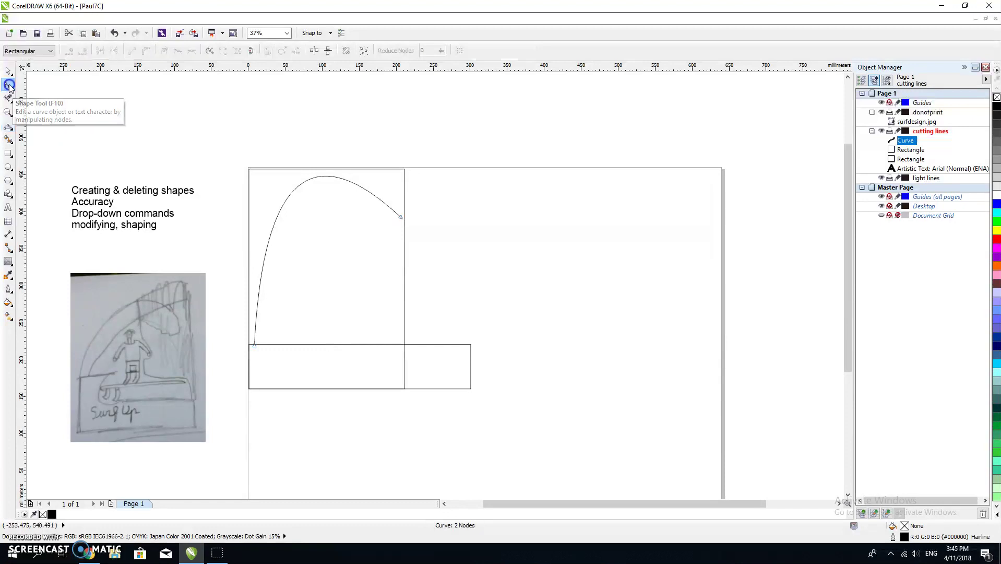
click(400, 218)
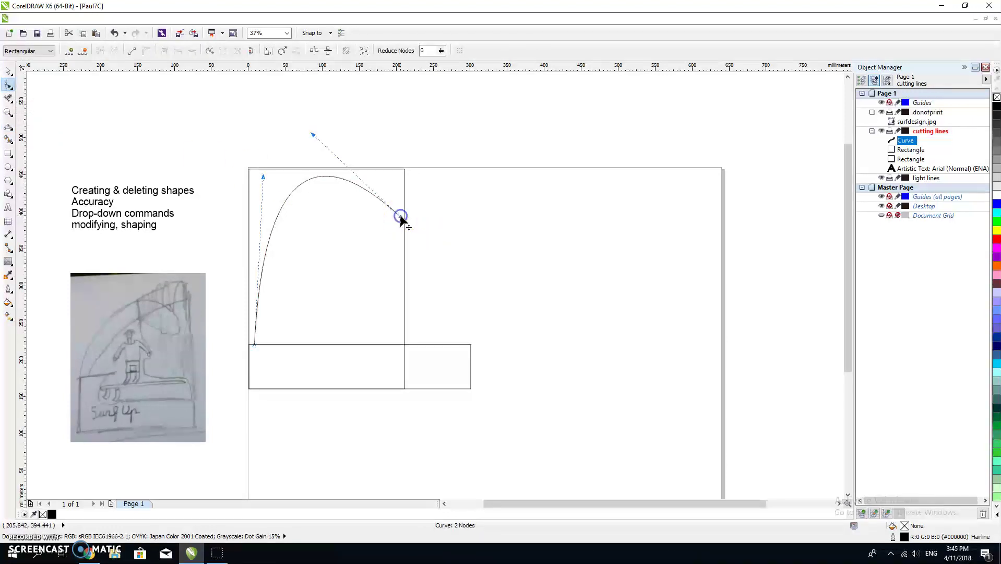
drag(312, 135, 390, 131)
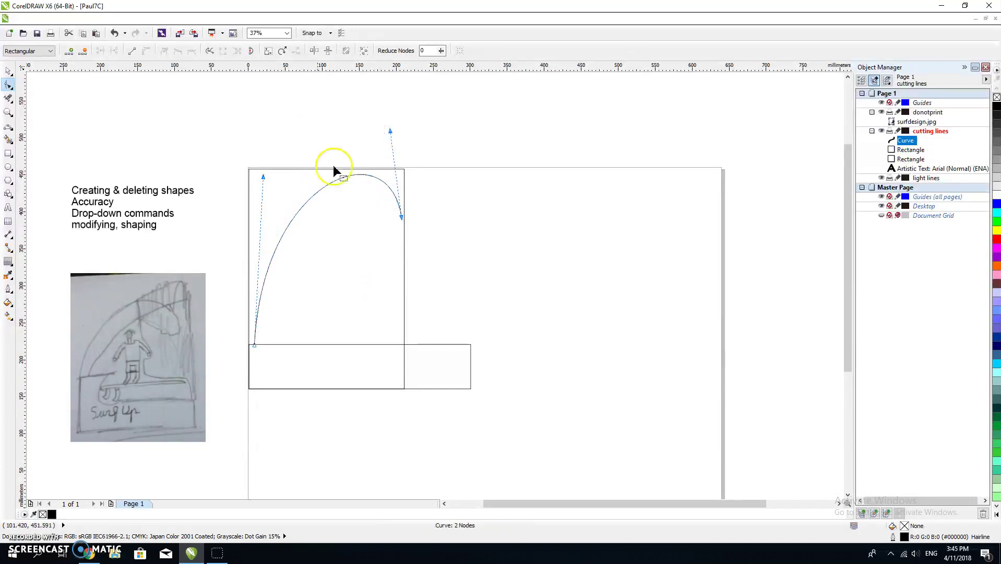
mouse_move(263, 177)
mouse_down()
mouse_move(247, 194)
mouse_move(254, 183)
mouse_up()
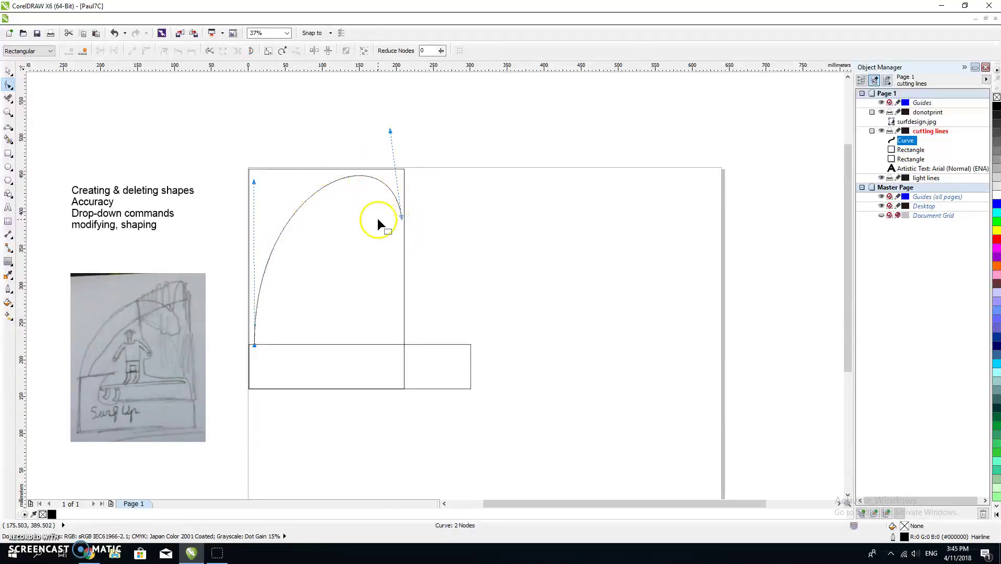
click(69, 102)
click(291, 217)
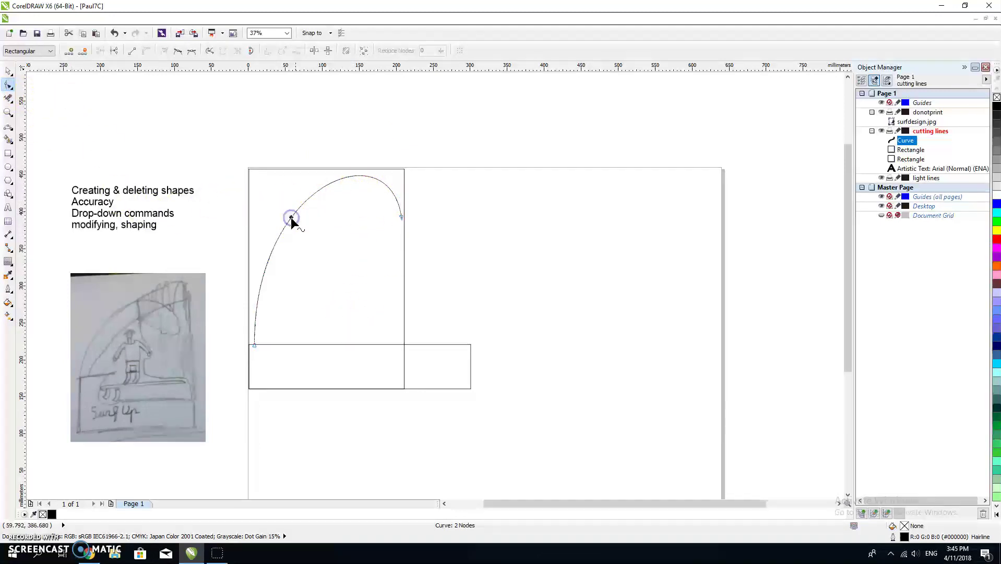
click(9, 70)
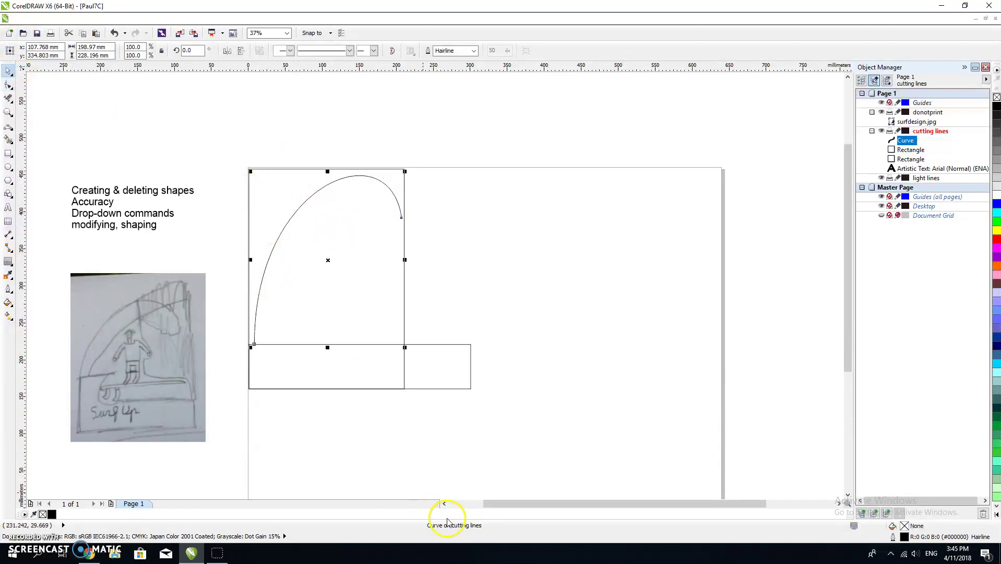
- Cancel a stray trial stroke, then draw an inner curve from the arc's right end bowing left
click(8, 127)
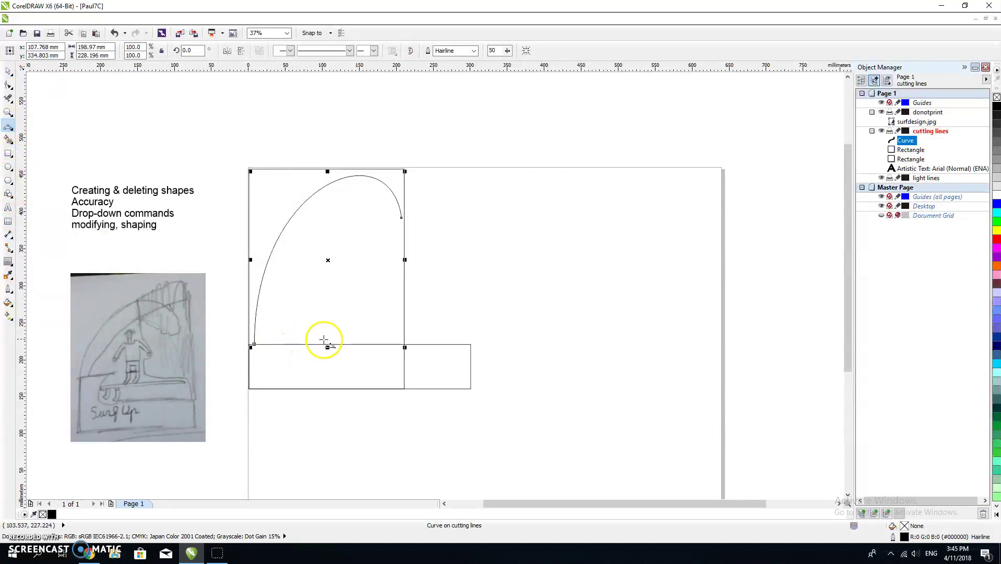
drag(404, 330, 385, 261)
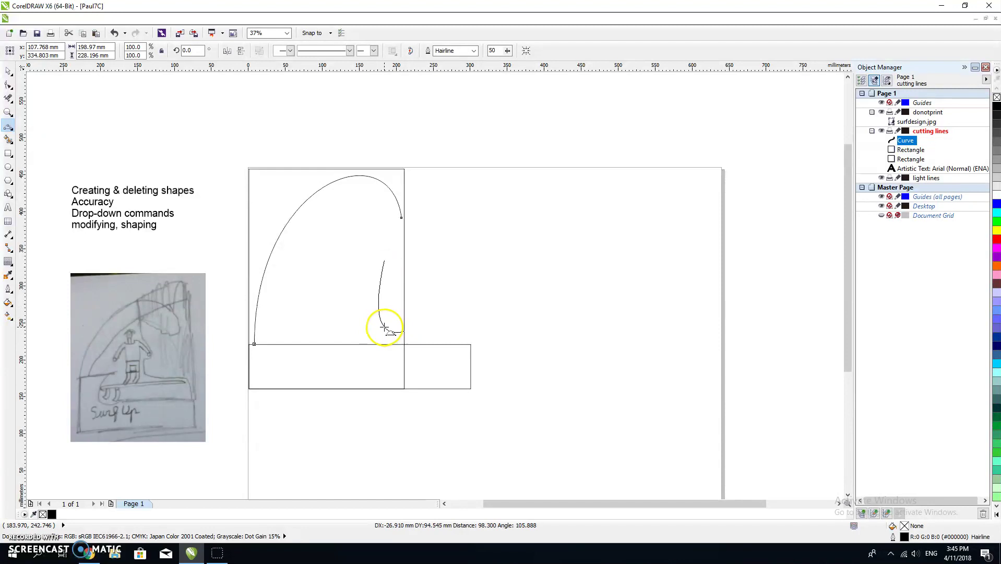
key(Escape)
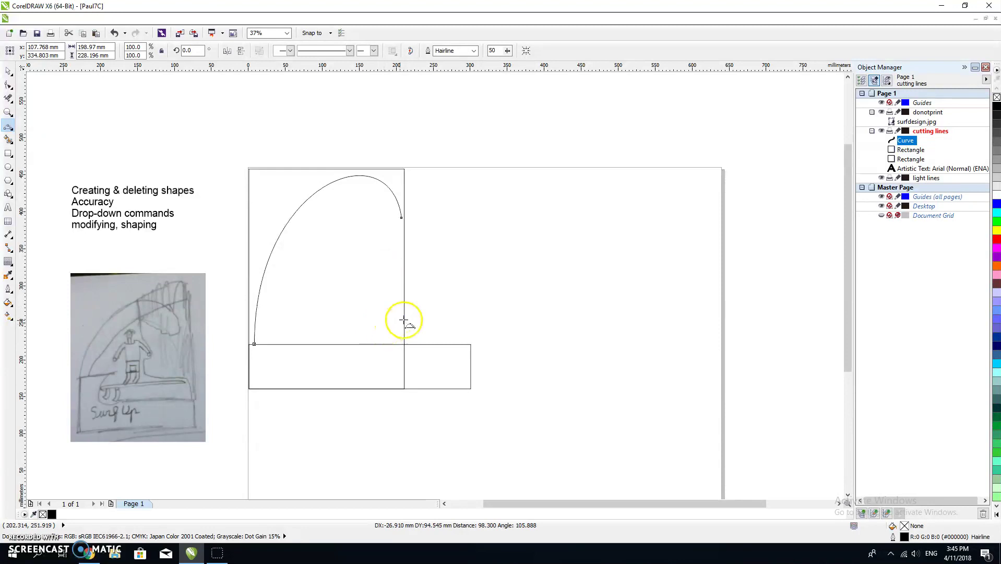
click(401, 219)
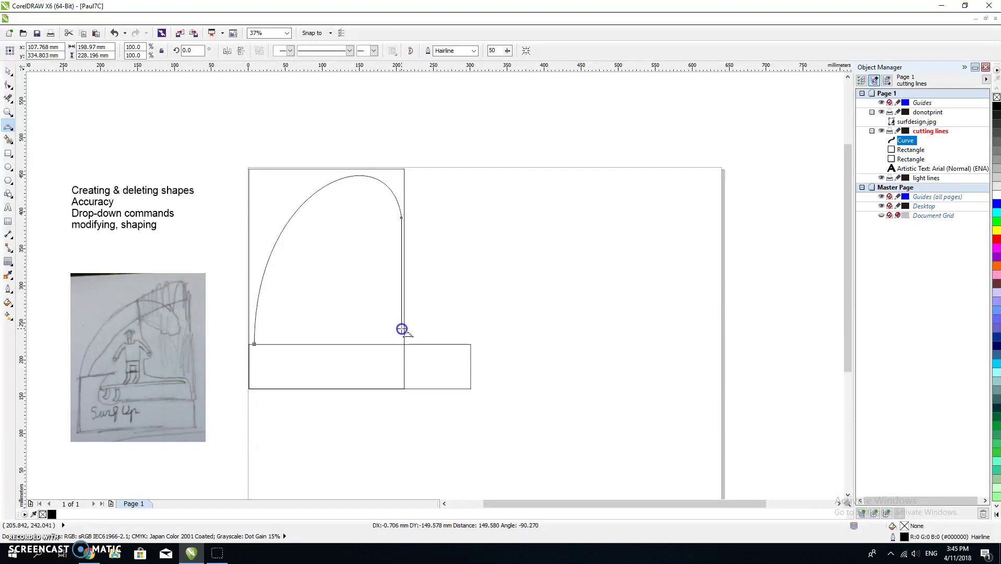
drag(402, 328, 294, 304)
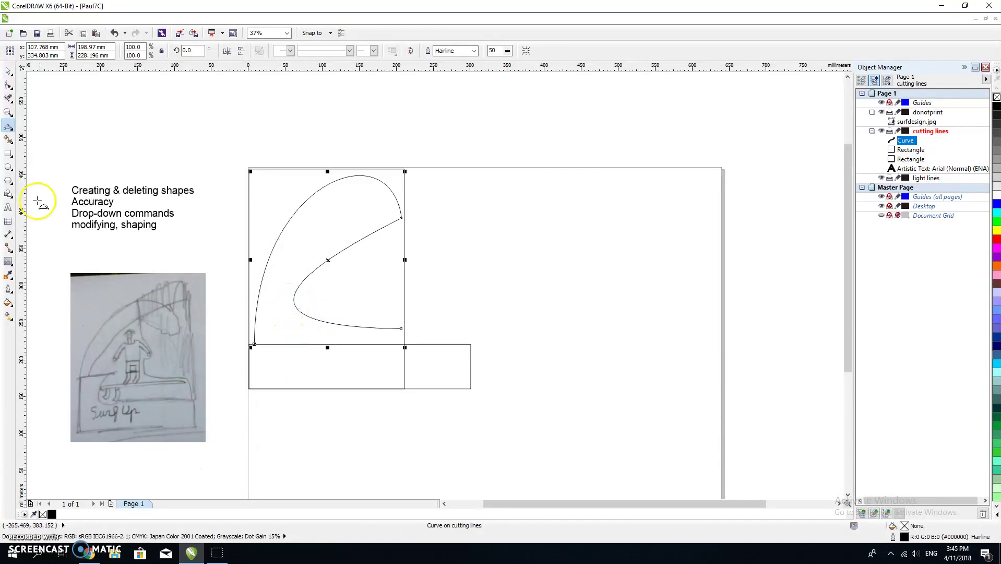
- Round out the inner curl and move the curve's left end onto the wide rectangle's top edge
click(9, 85)
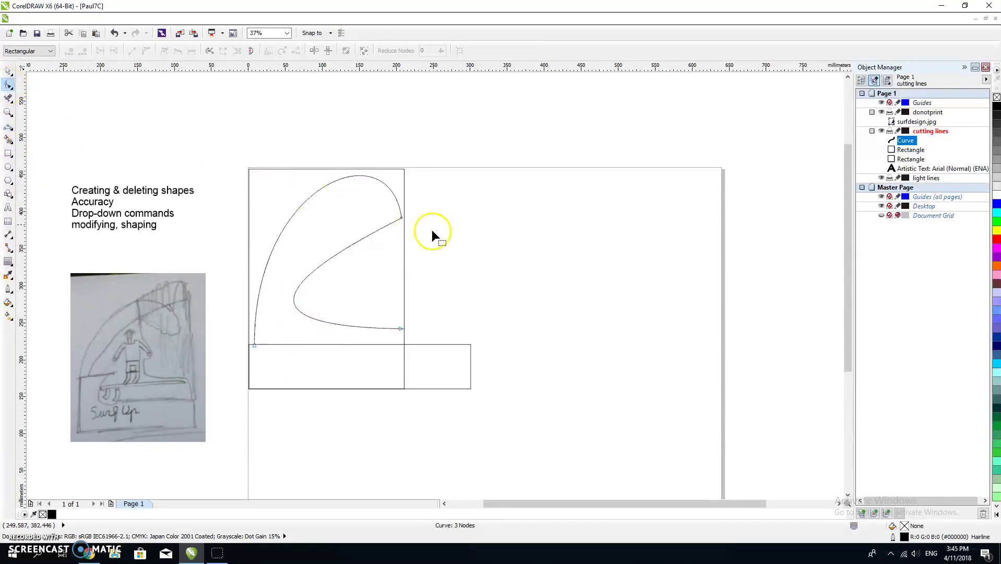
click(384, 233)
click(401, 219)
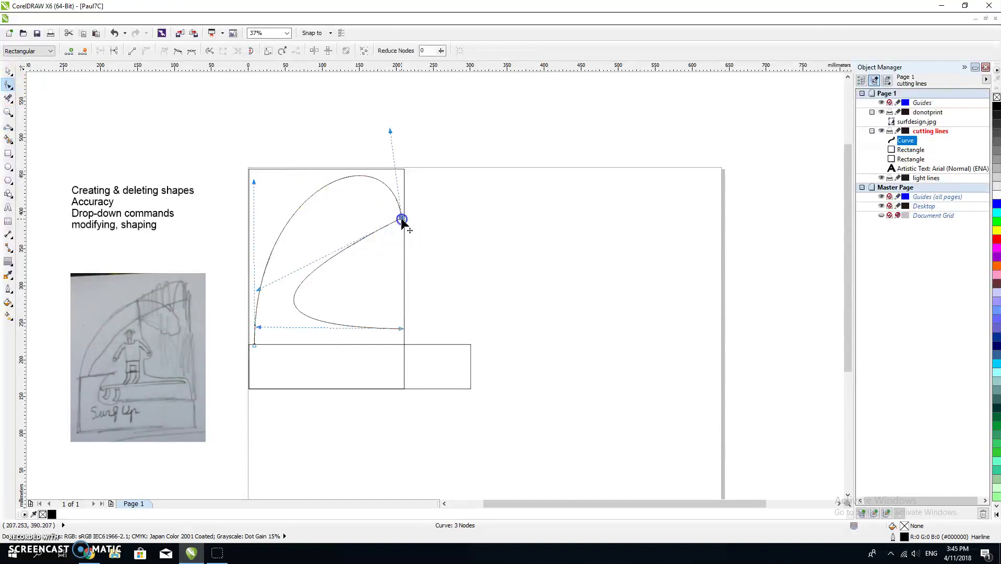
drag(260, 293, 321, 179)
drag(260, 324, 249, 328)
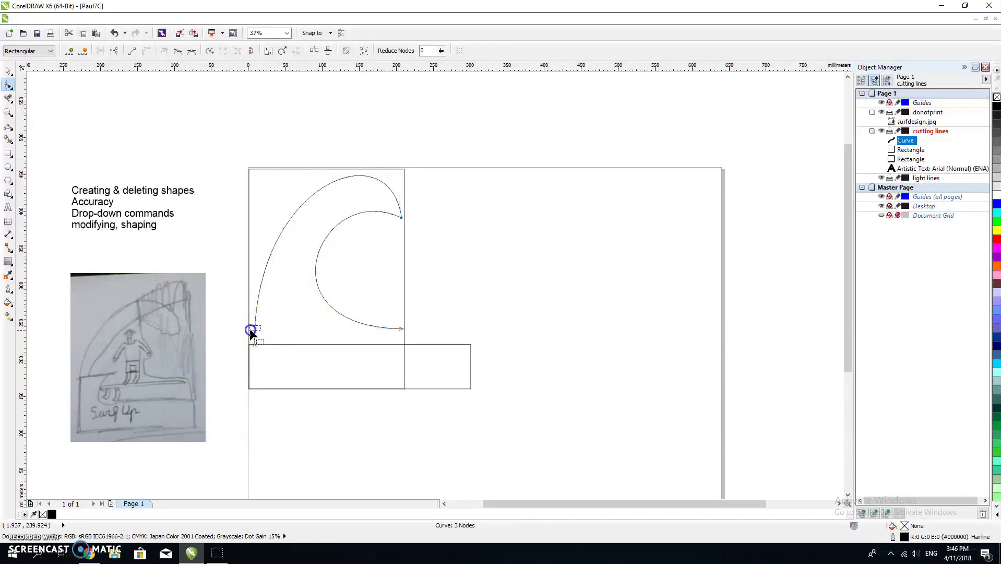
click(241, 332)
- Reshape the inner curl's bottom sweep and pull the outer curve higher, then deselect
click(402, 330)
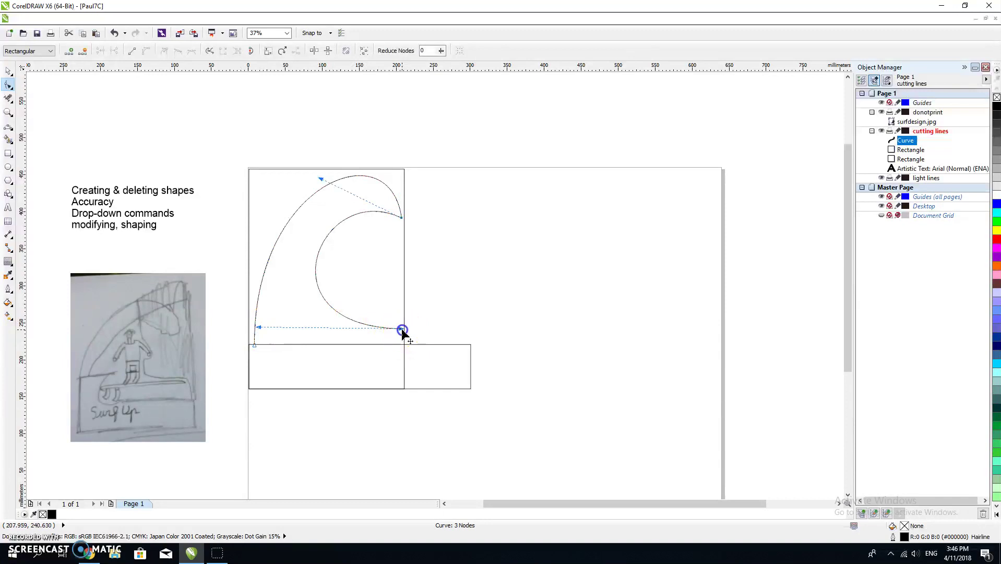
drag(259, 325, 227, 363)
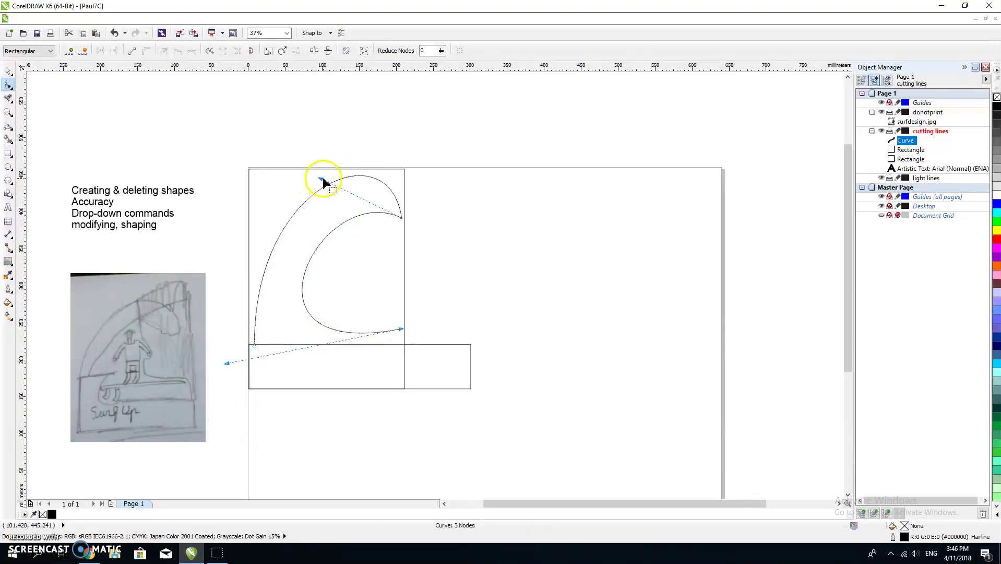
drag(321, 180, 336, 152)
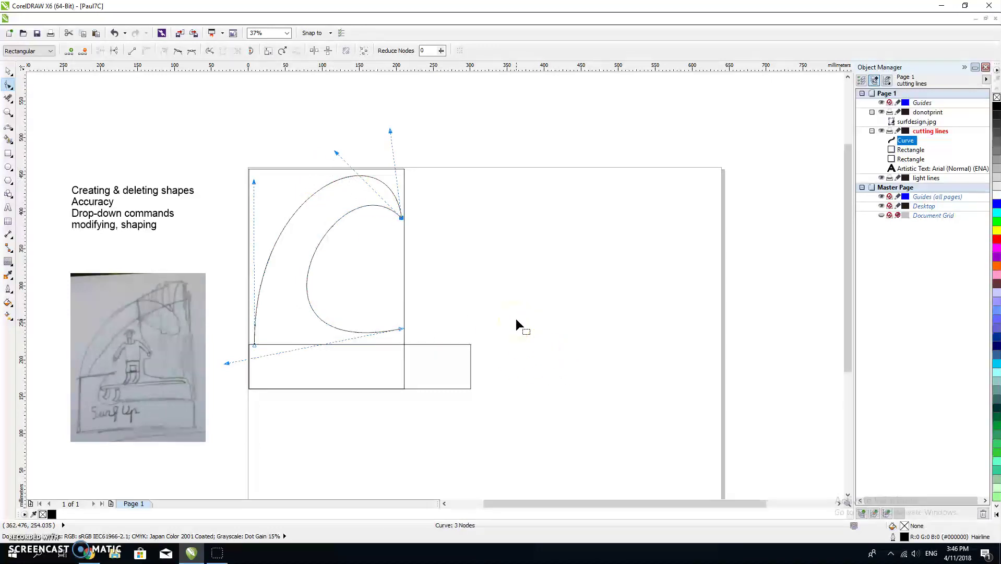
click(9, 71)
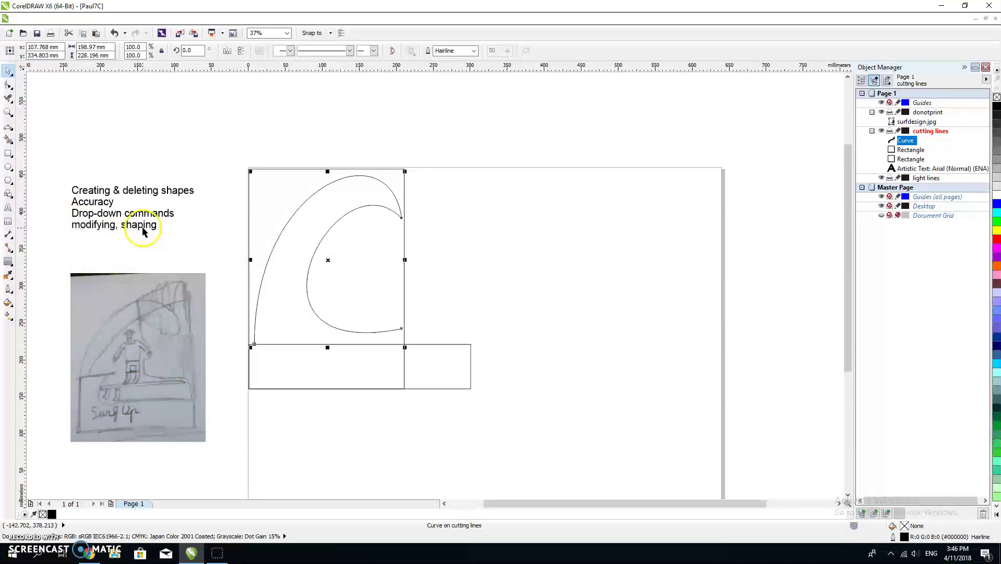
click(510, 290)
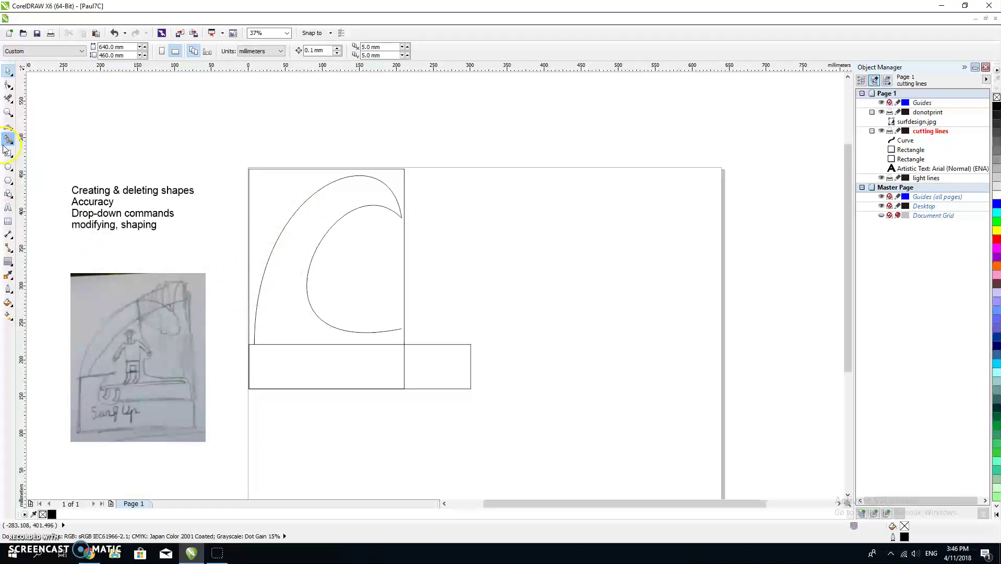
- Draw a closed B-spline shape from twelve control points to the right of the rectangles
click(12, 130)
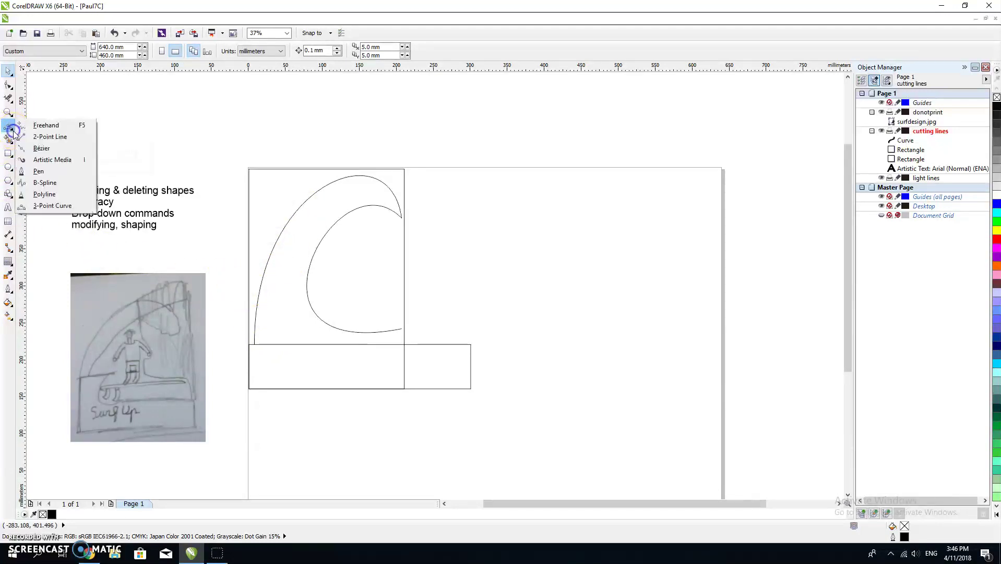
click(45, 182)
click(618, 179)
click(436, 175)
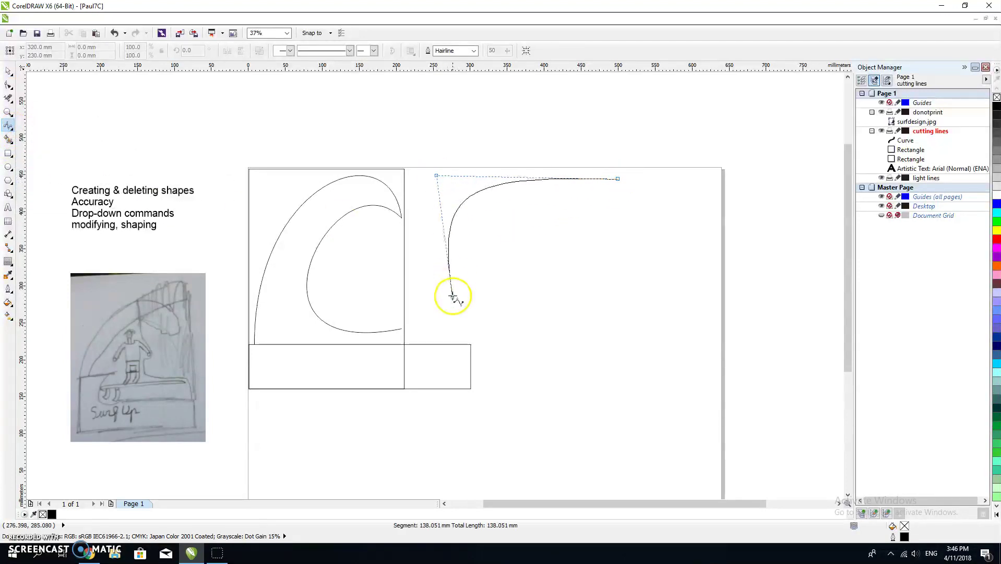
click(453, 297)
click(584, 258)
click(549, 427)
click(727, 401)
click(820, 470)
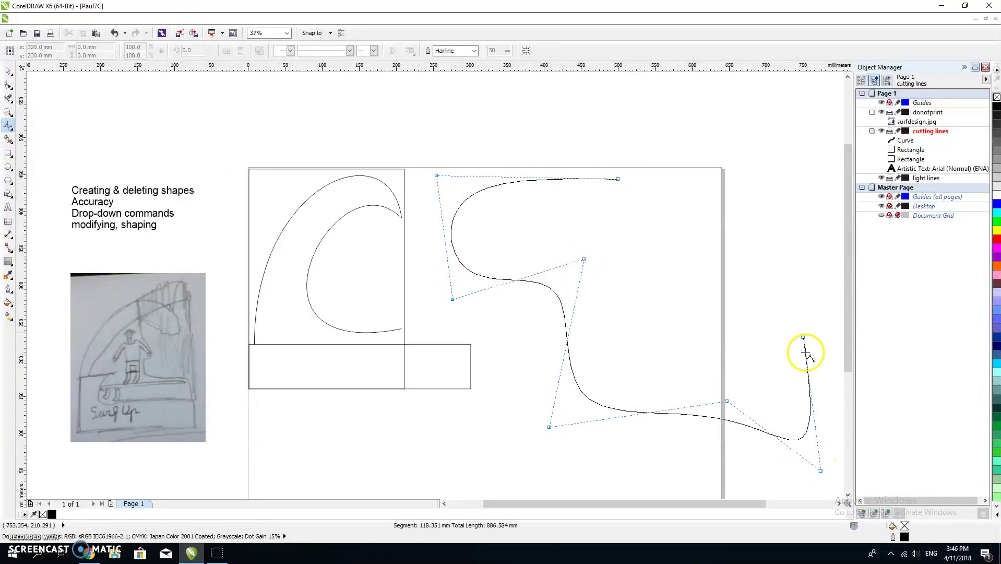
click(796, 293)
click(670, 346)
click(766, 193)
click(665, 242)
click(665, 123)
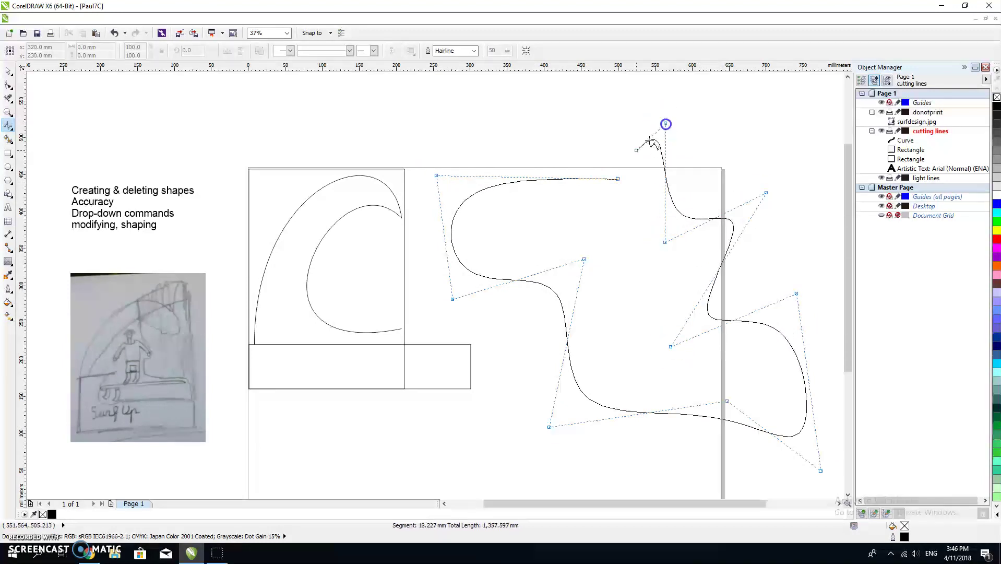
click(618, 179)
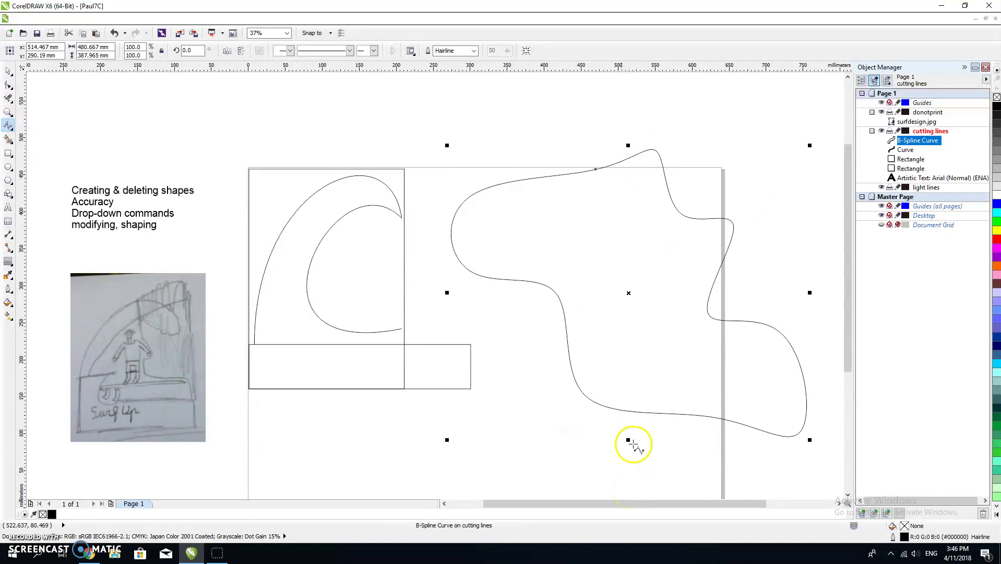
- Scale the B-spline shape by its corner, then enter a 200 × 100 mm size
click(9, 70)
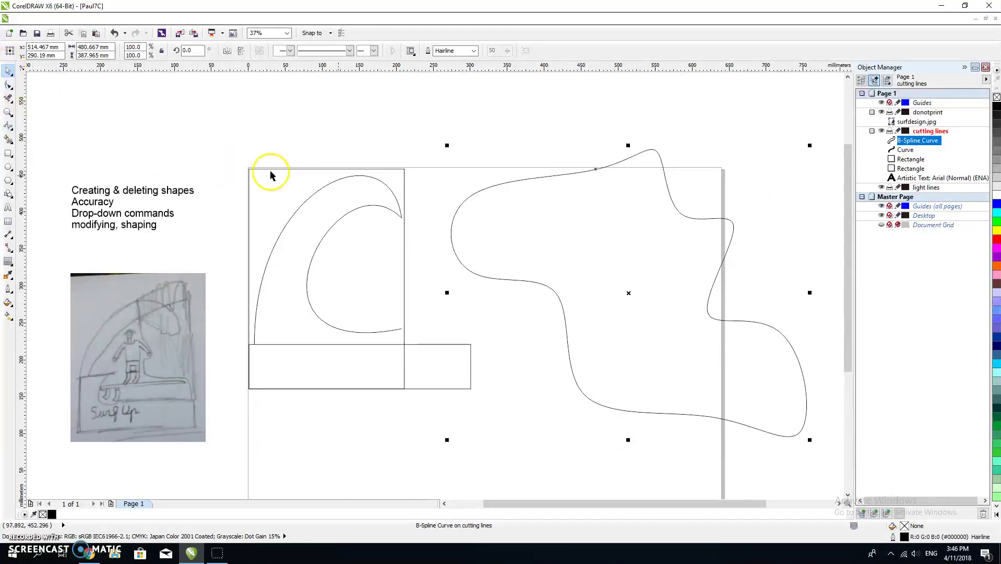
click(595, 213)
click(596, 235)
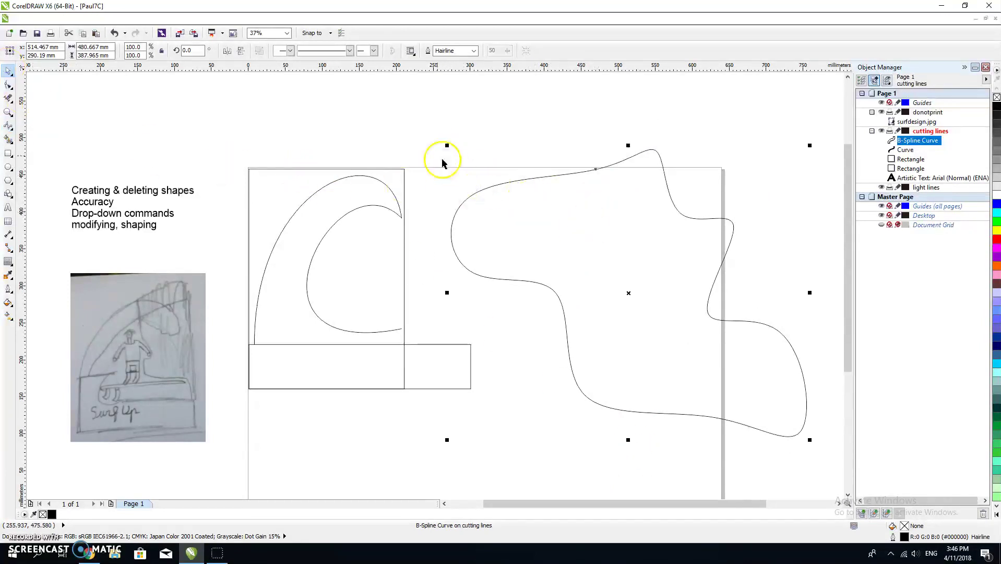
drag(447, 147, 476, 168)
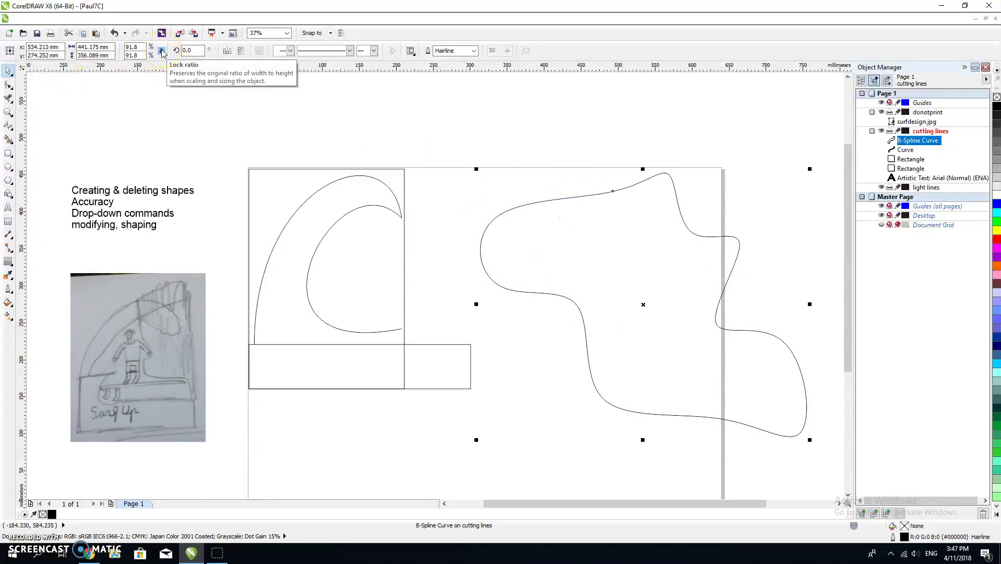
double_click(84, 47)
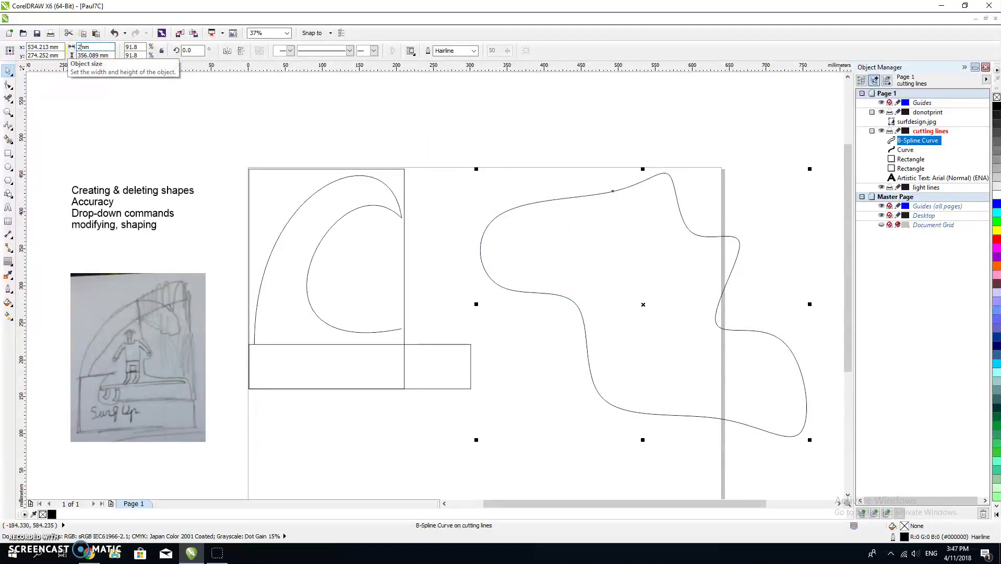
key(Return)
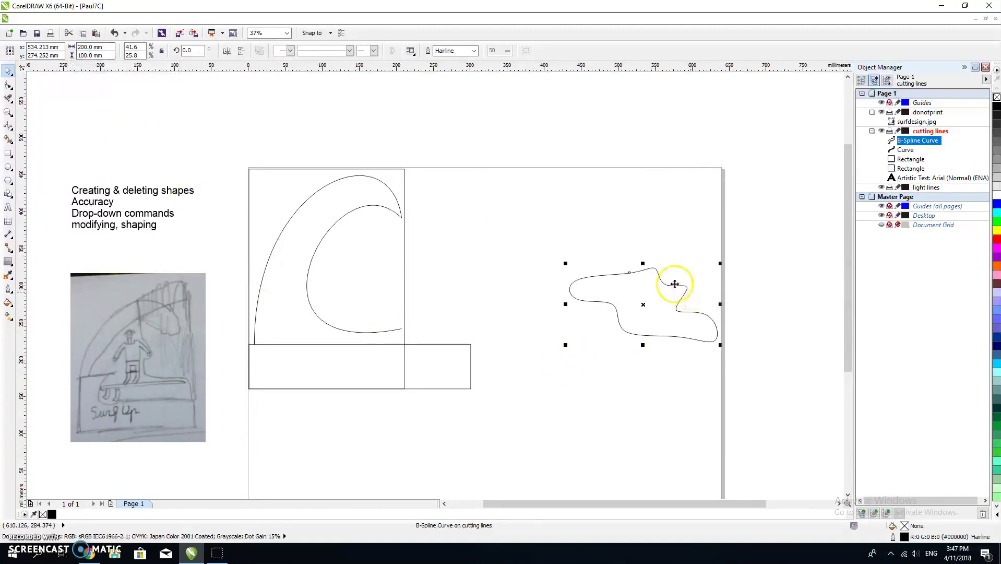
- Try vertical and horizontal mirroring on the B-spline shape, reverting each flip
click(242, 51)
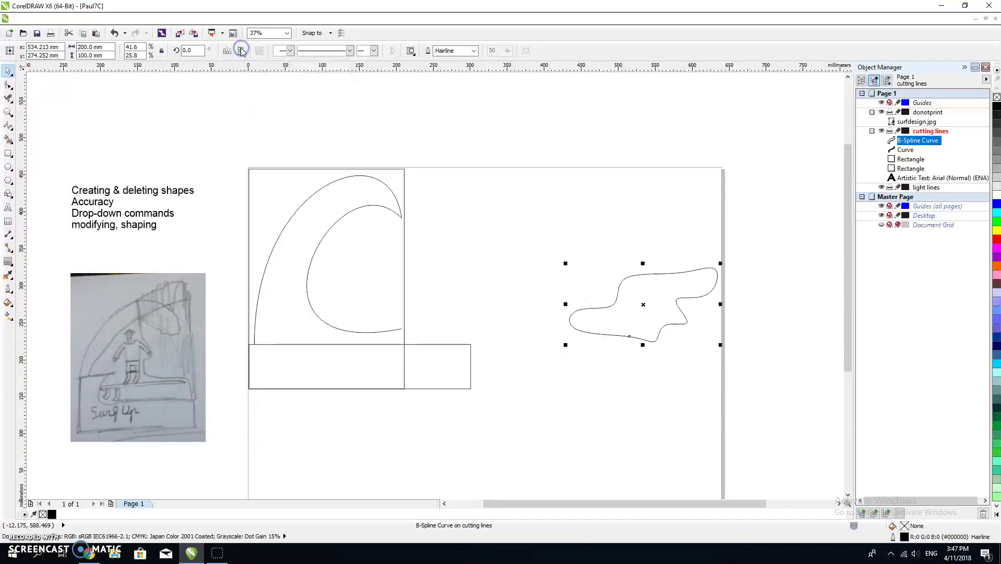
click(241, 51)
click(229, 51)
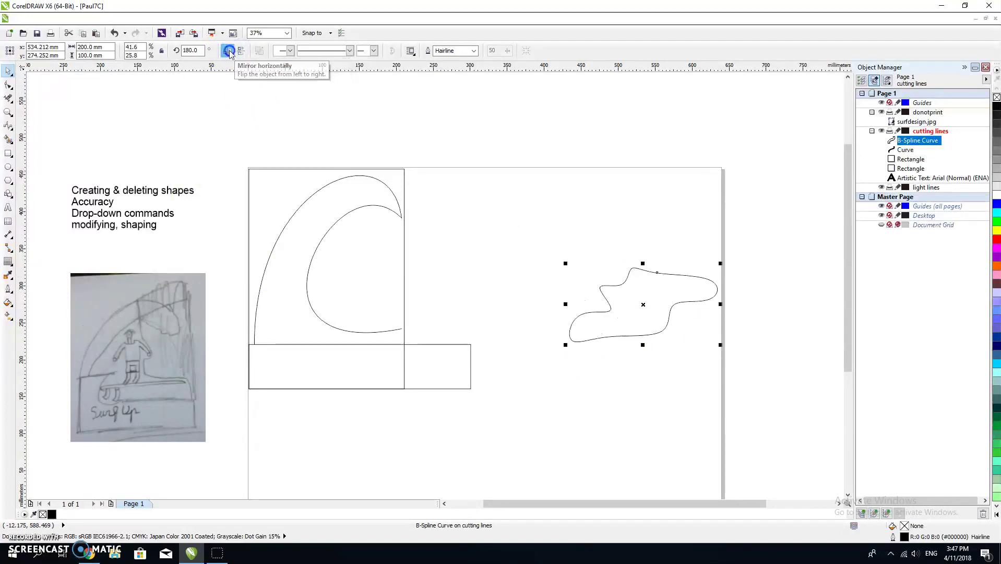
click(229, 50)
- Rotate the shape 45°, then drag its rotate handle to reach 224.1°
double_click(187, 51)
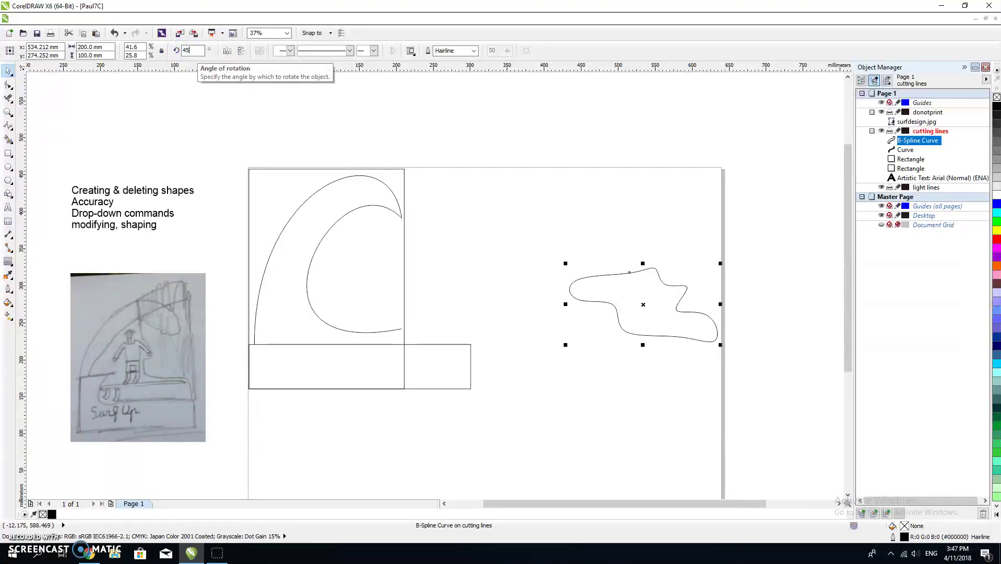
text(45)
key(Return)
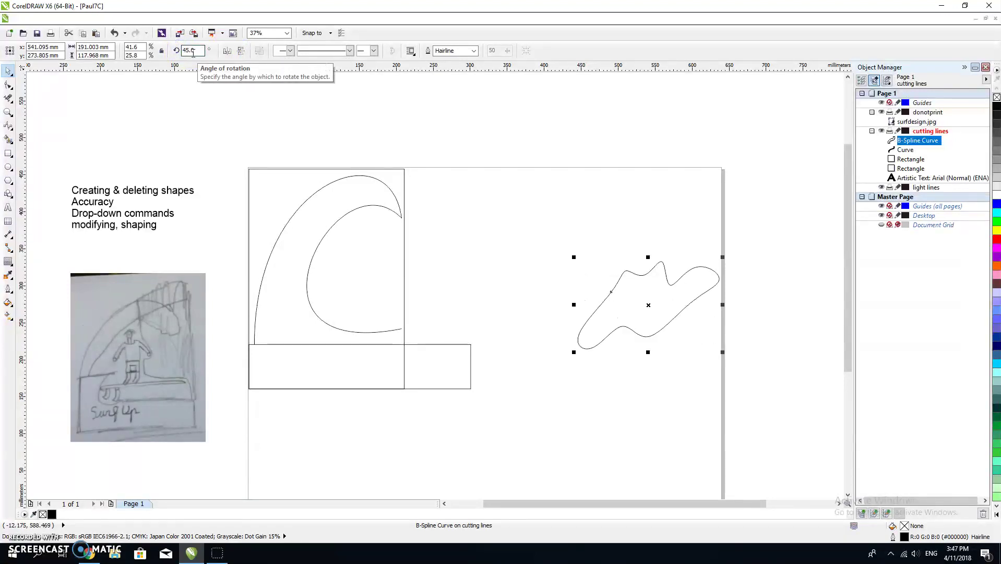
click(646, 303)
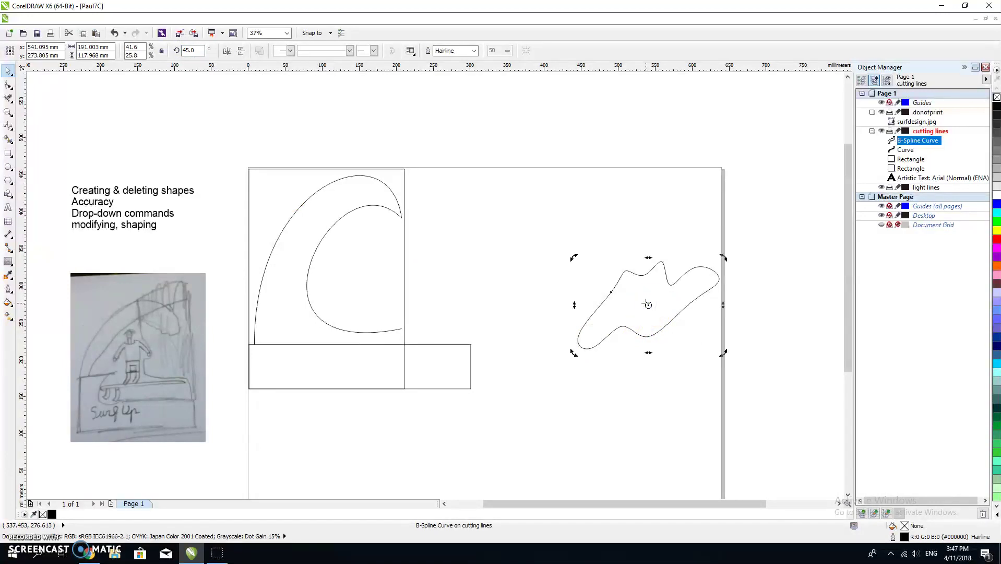
mouse_move(721, 256)
mouse_down()
mouse_move(673, 215)
mouse_move(586, 205)
mouse_move(458, 281)
mouse_move(486, 409)
mouse_up()
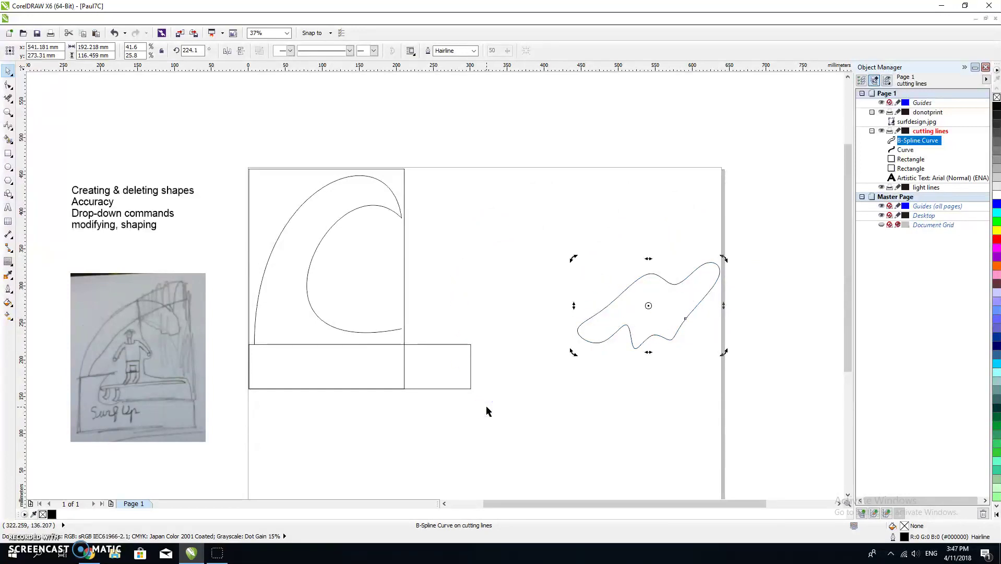